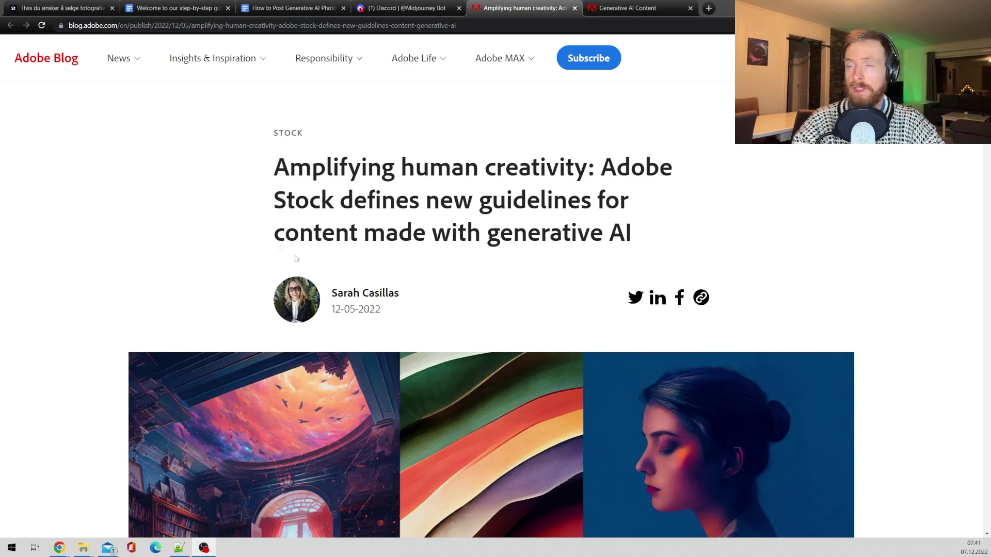
Scroll the help page and read the Alex Q and Madison B contributor quotes
scroll(219, 265, down, 3)
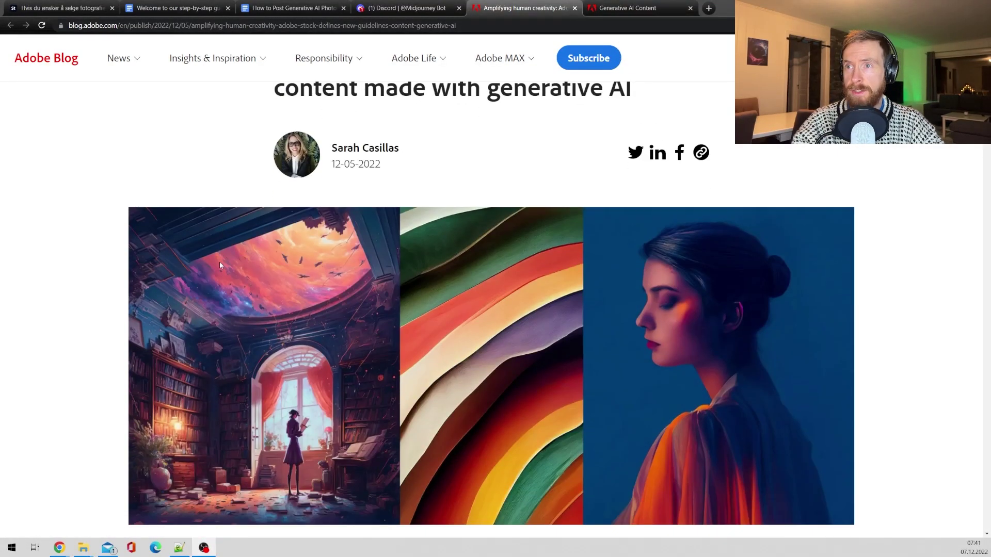
scroll(218, 265, down, 6)
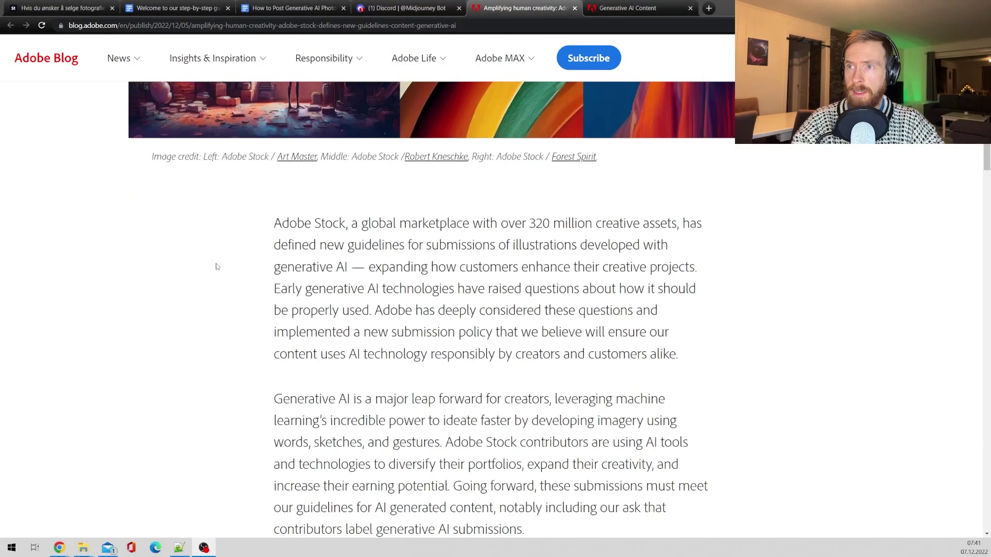
scroll(216, 266, down, 6)
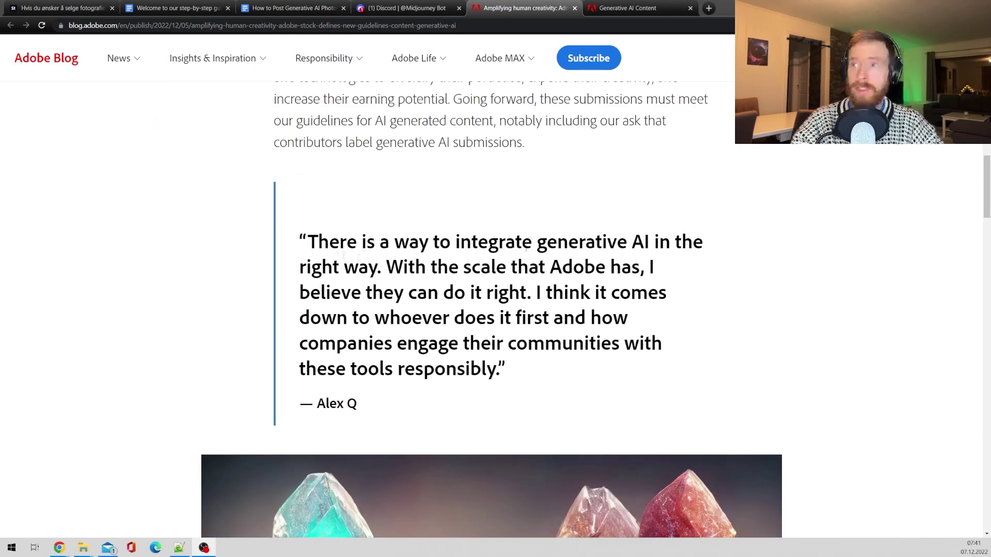
drag(546, 242, 622, 374)
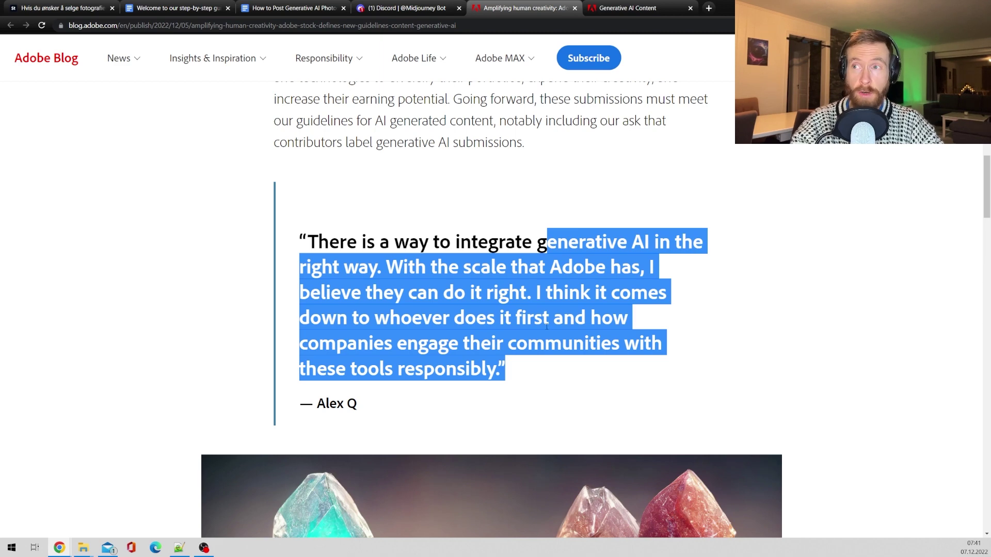
click(549, 368)
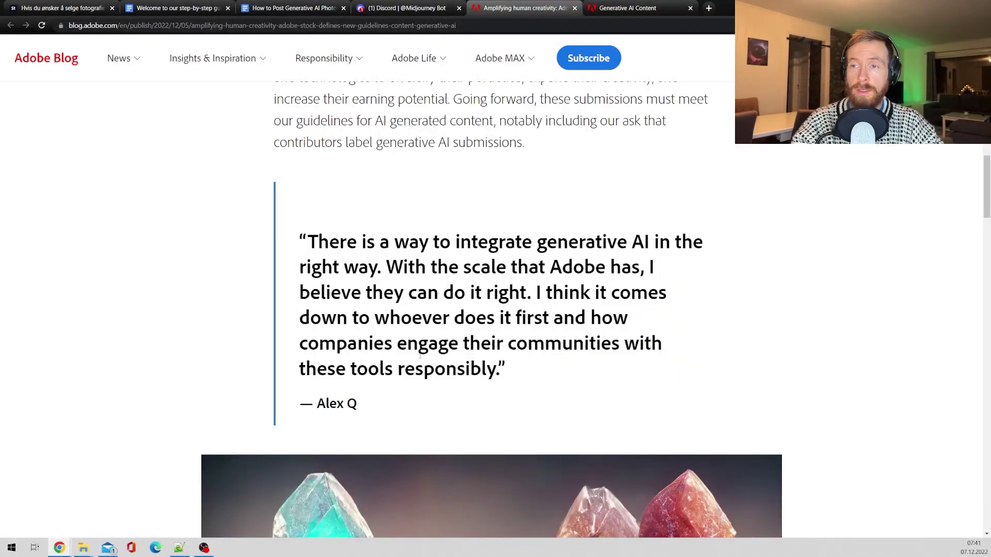
scroll(420, 356, down, 20)
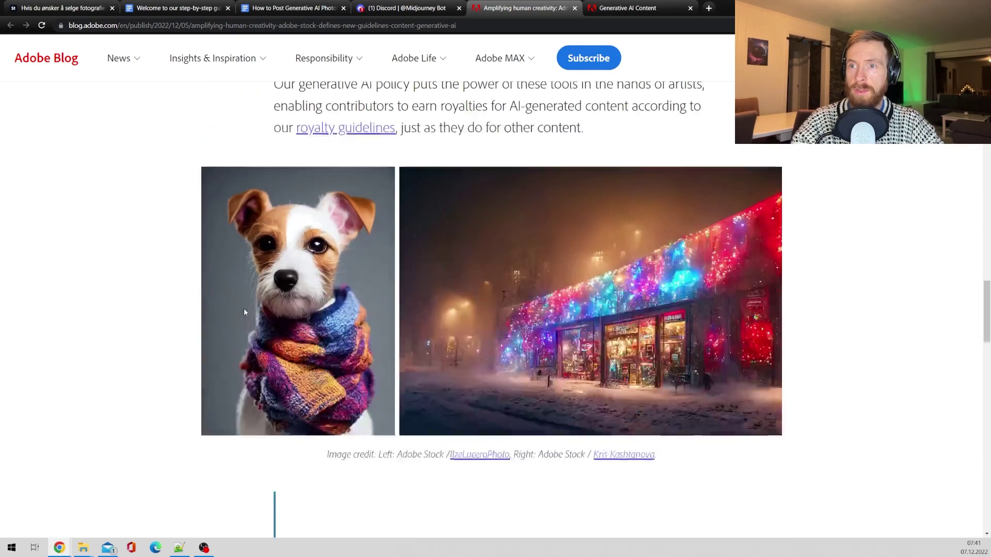
scroll(331, 208, down, 2)
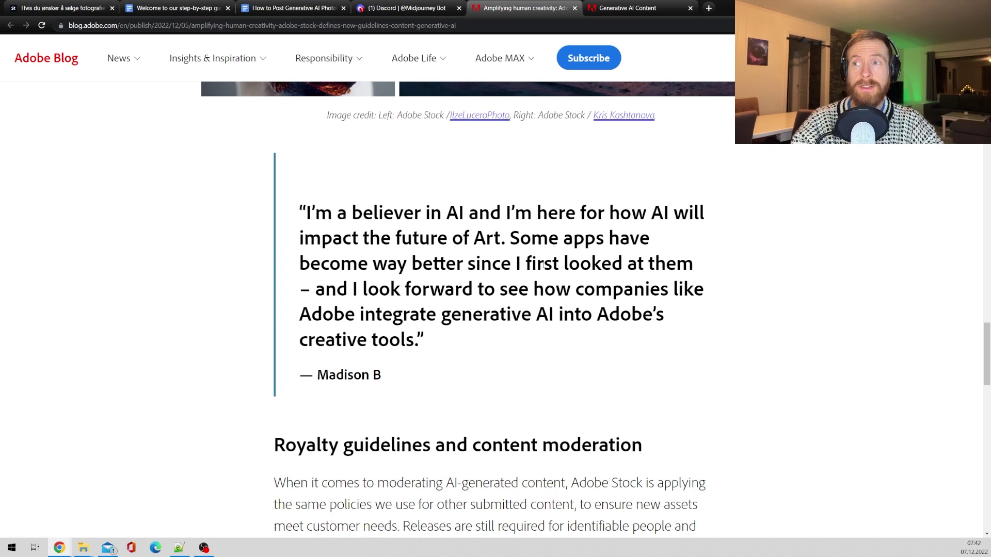
drag(325, 290, 663, 340)
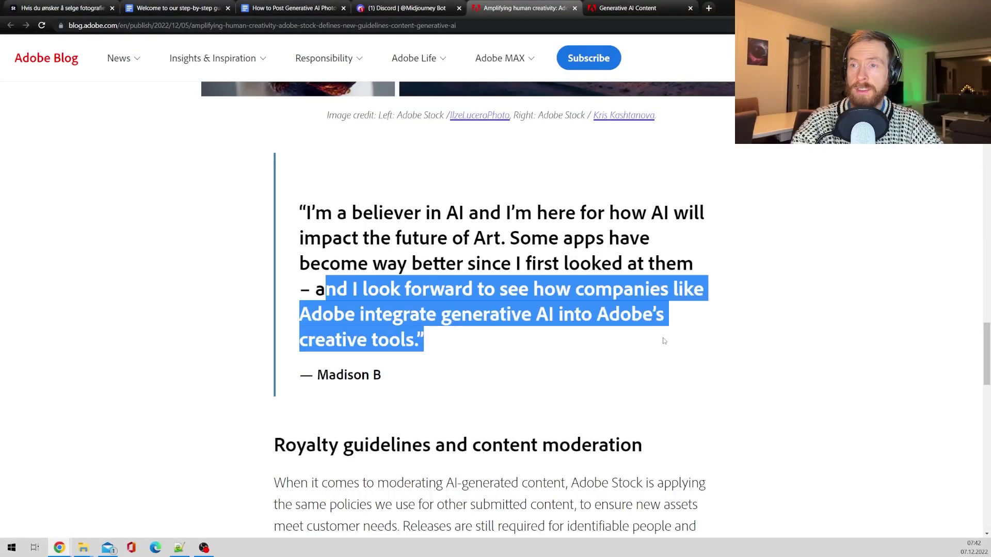
click(487, 346)
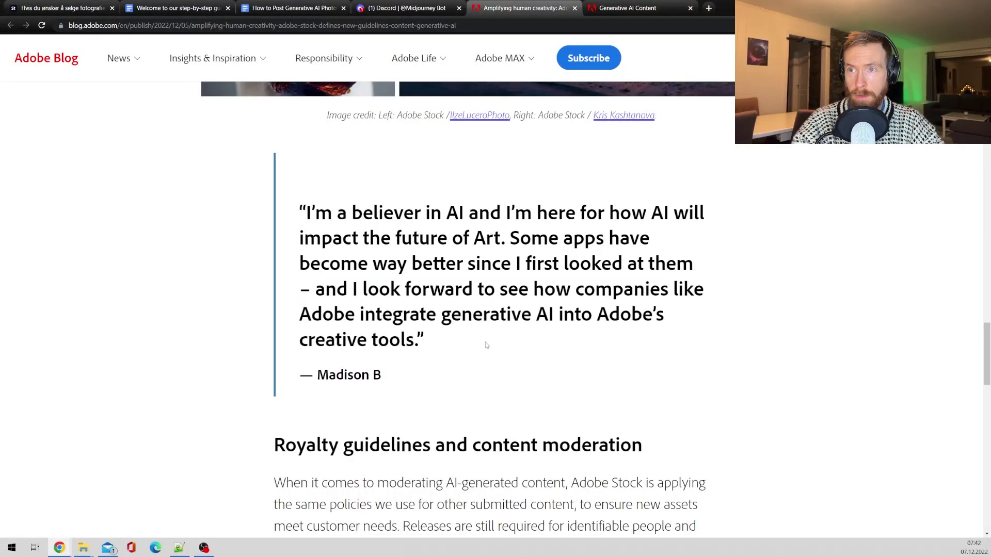
drag(986, 346, 985, 77)
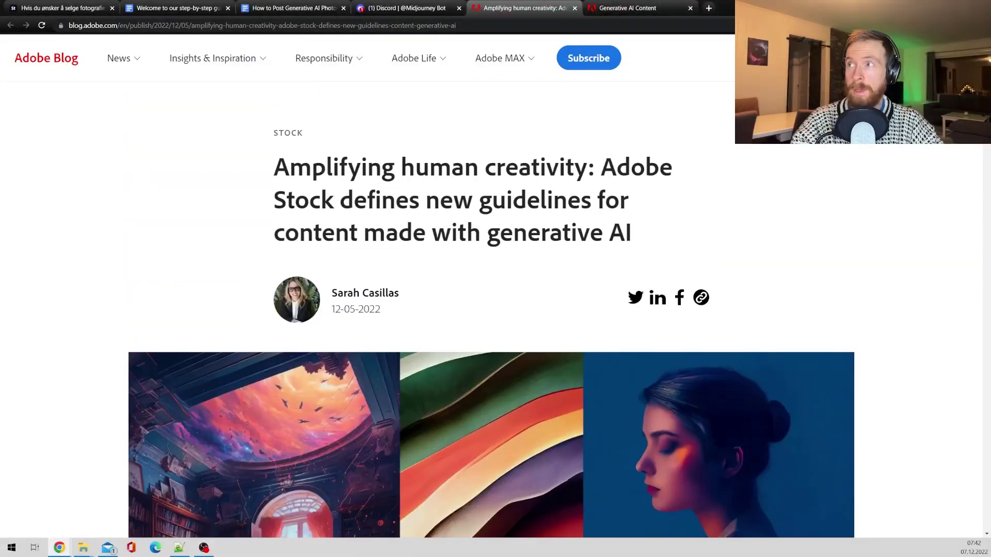
Switch to the Generative AI Content page and find the 'appropriate rights to submit' heading
click(619, 8)
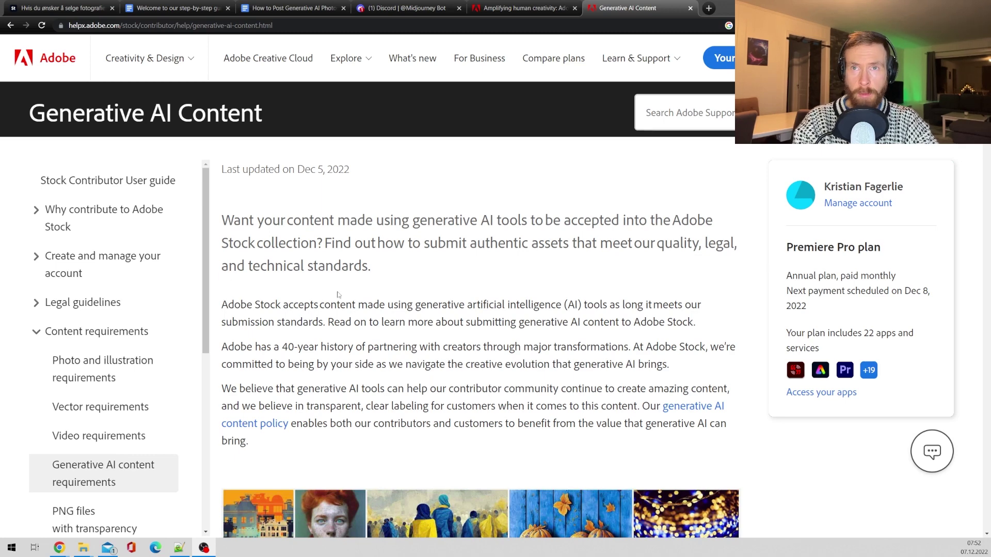
drag(22, 118, 296, 119)
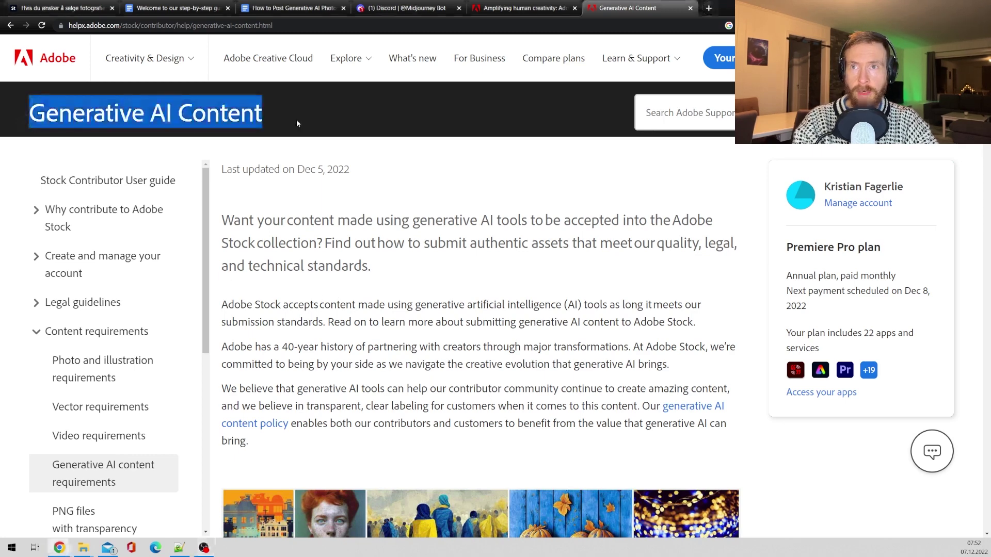
scroll(321, 293, down, 8)
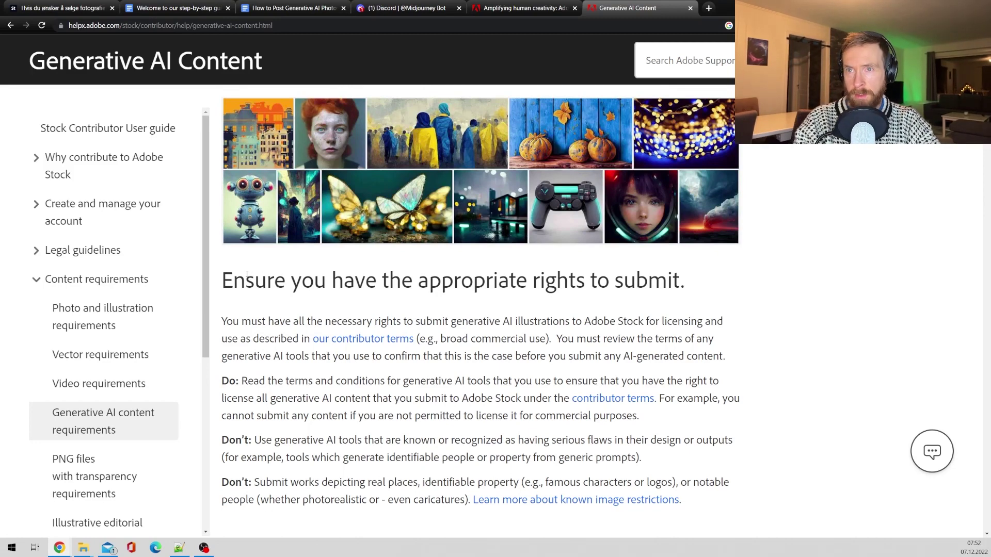
drag(227, 281, 694, 277)
click(694, 277)
Read the terms sentence and Do paragraph under the rights-to-submit section
scroll(694, 277, down, 1)
drag(241, 333, 490, 334)
click(488, 338)
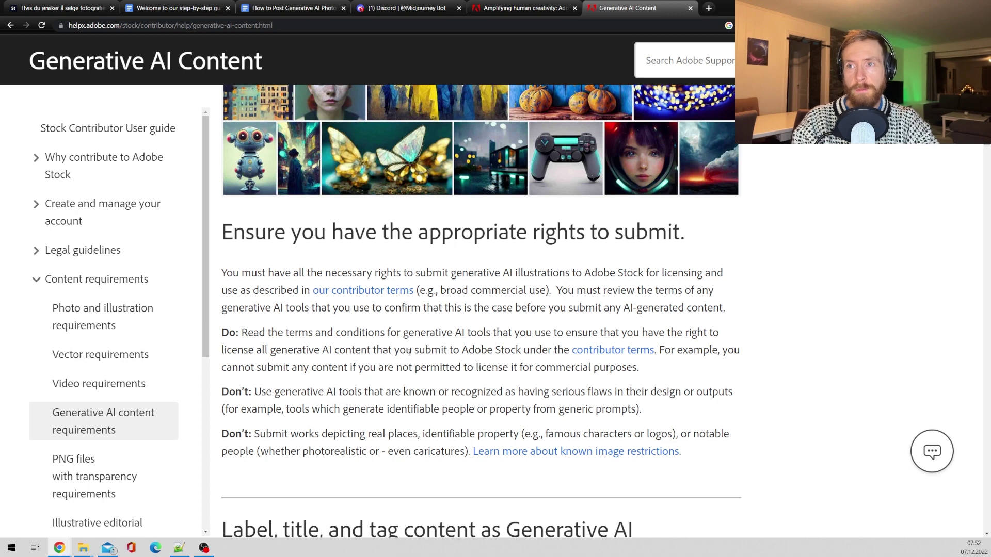
drag(456, 354, 515, 353)
click(334, 391)
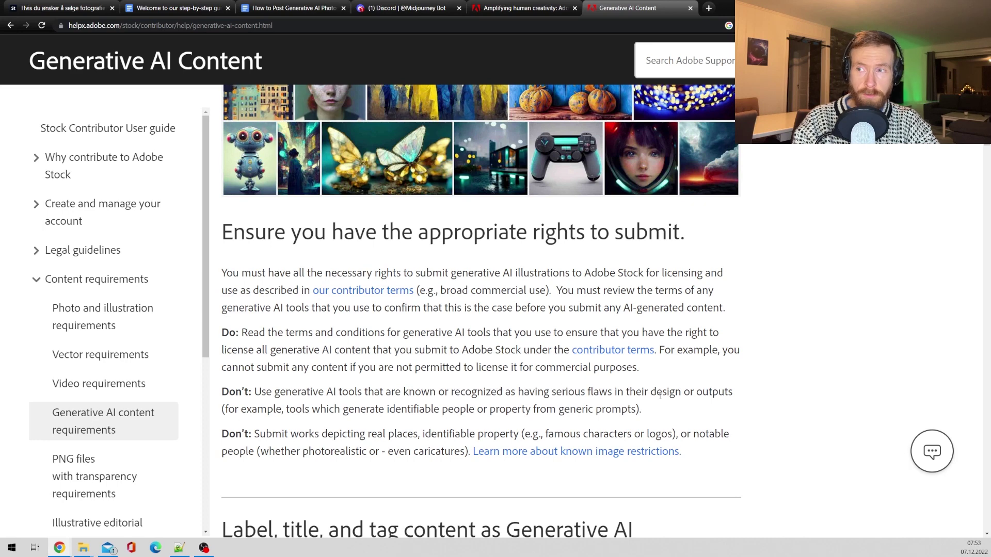
scroll(361, 372, down, 1)
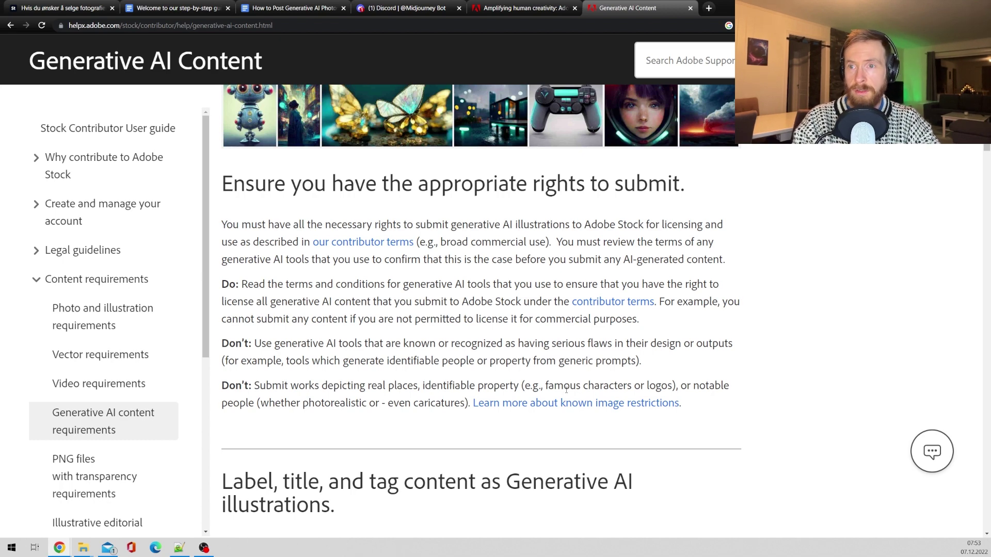
scroll(566, 390, down, 3)
drag(222, 336, 241, 387)
click(456, 361)
scroll(456, 361, down, 9)
click(456, 385)
scroll(456, 385, down, 2)
drag(490, 313, 297, 313)
click(332, 338)
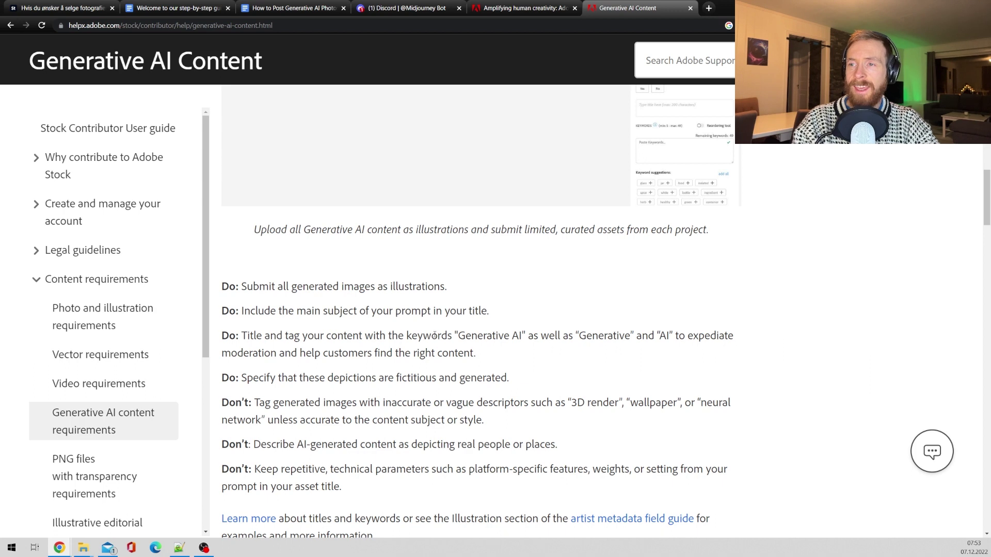
drag(454, 335, 684, 336)
click(611, 349)
scroll(368, 266, down, 2)
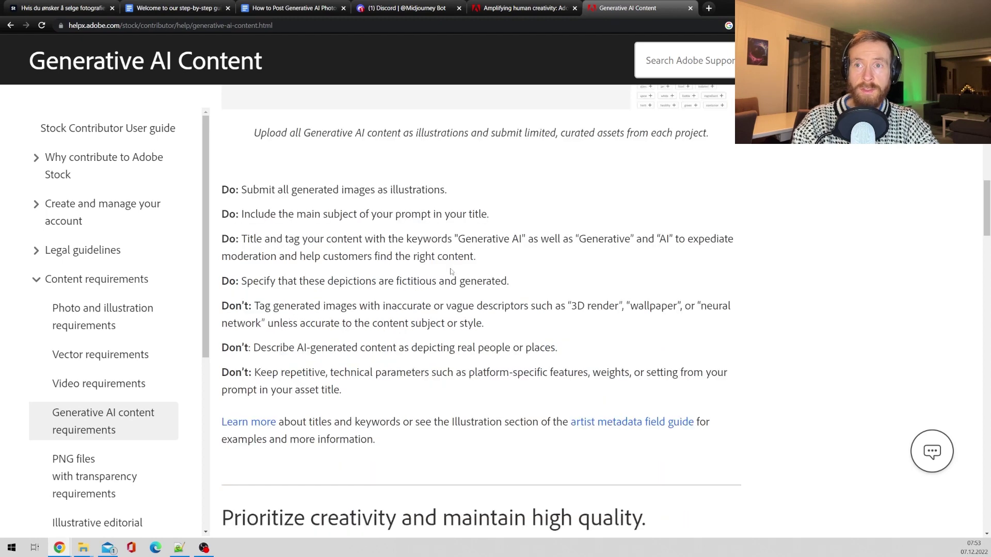
drag(249, 286, 528, 285)
scroll(522, 287, down, 8)
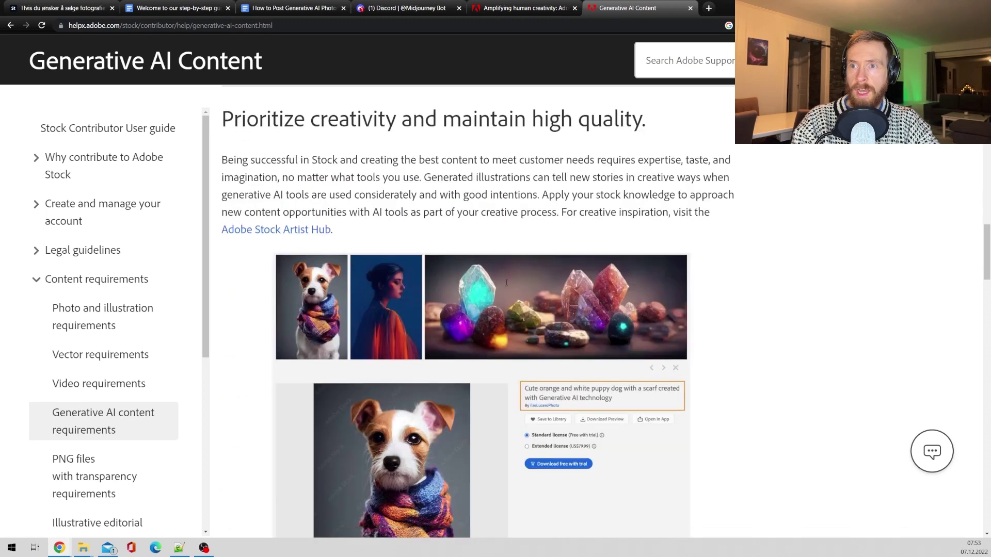
scroll(522, 287, up, 2)
drag(223, 181, 663, 196)
click(670, 193)
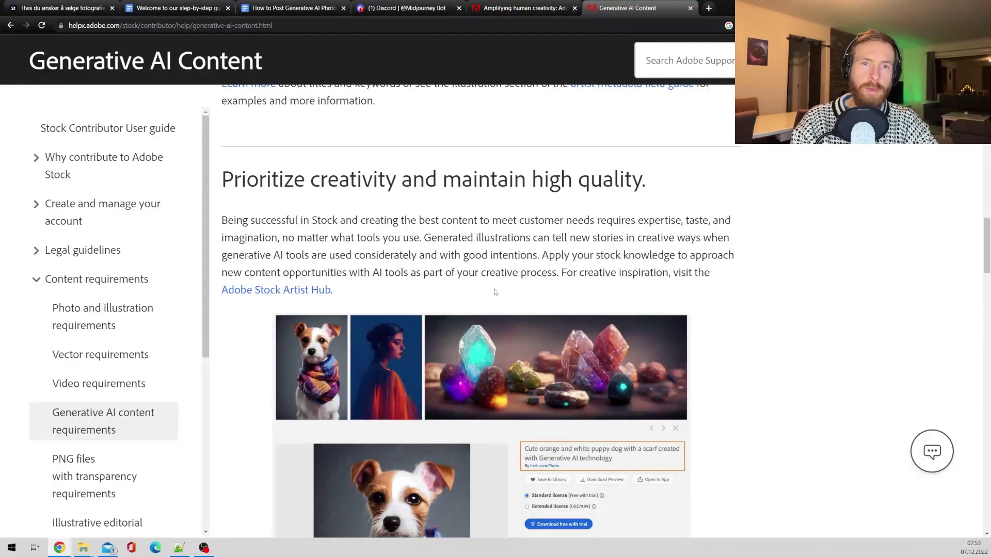
scroll(472, 289, down, 15)
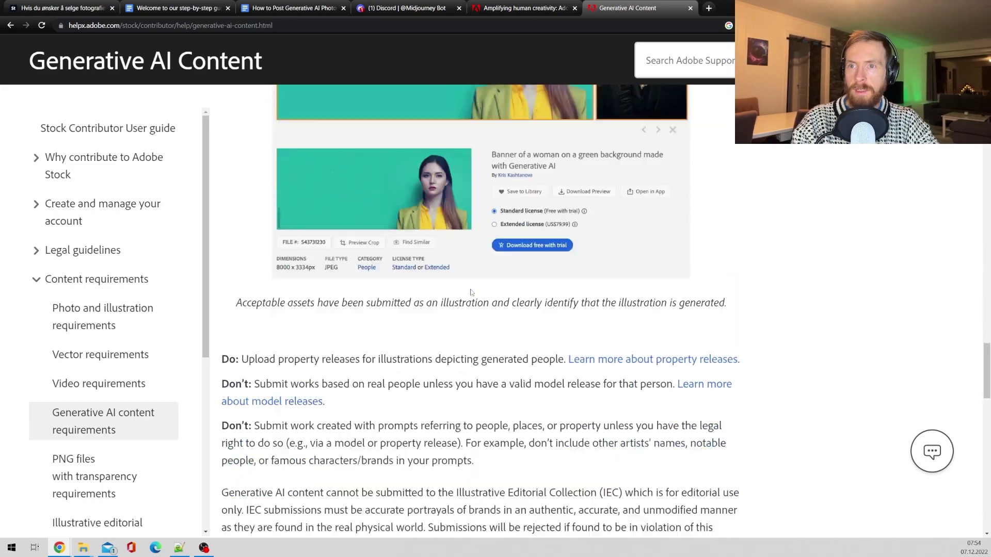
scroll(472, 293, up, 2)
scroll(464, 291, down, 5)
scroll(458, 290, up, 7)
scroll(458, 290, up, 20)
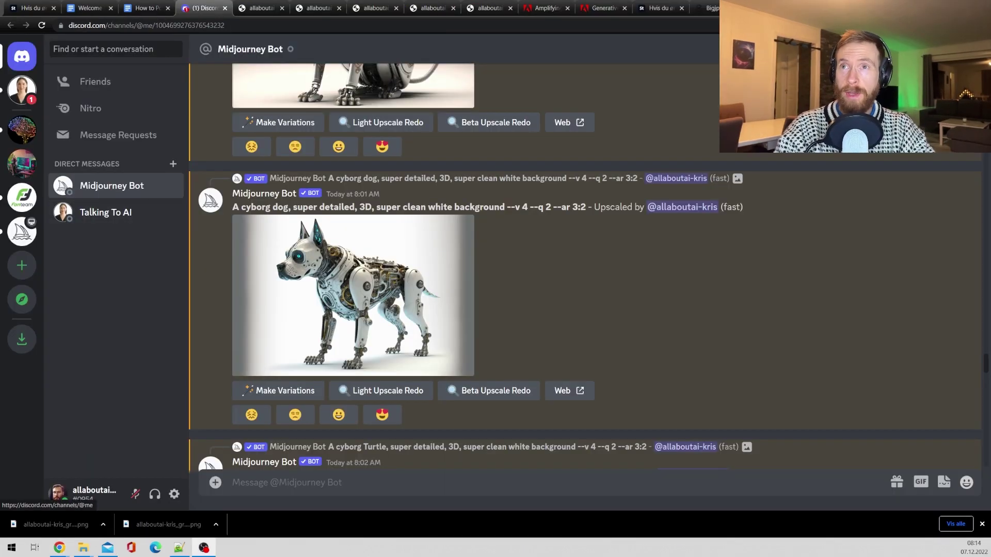
View the full-size cyborg elephant, turtle, tiger, dog and cat images, then go to bigjpg
click(265, 9)
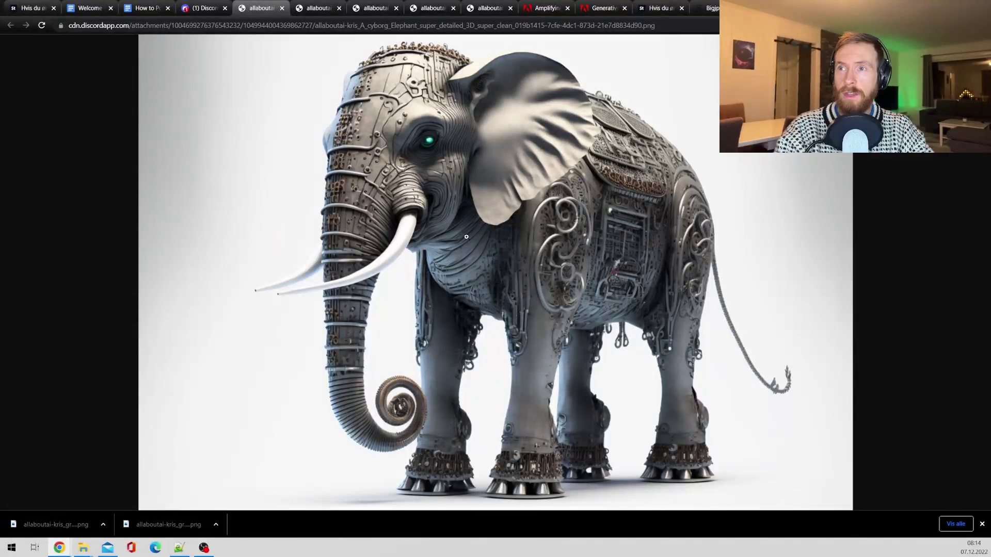
click(316, 8)
click(377, 9)
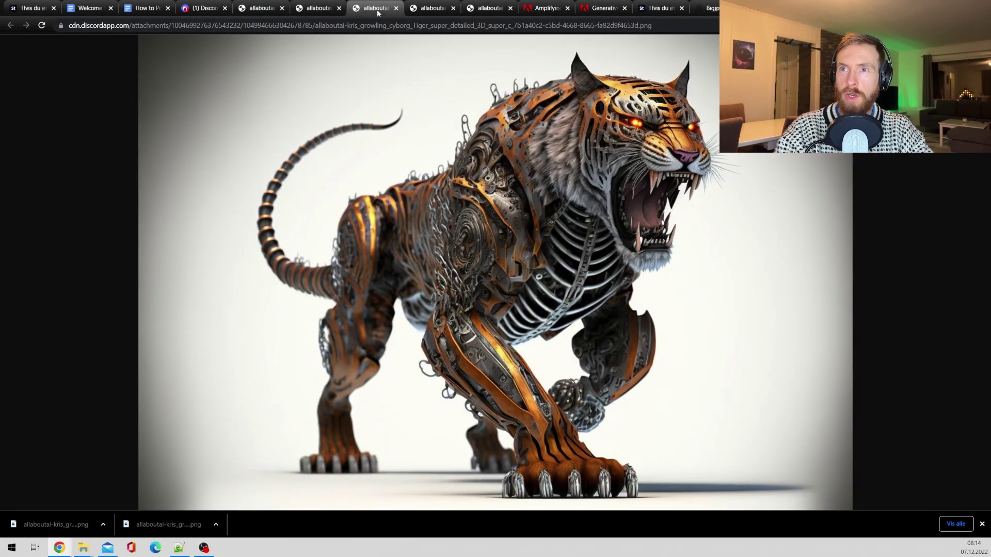
click(442, 14)
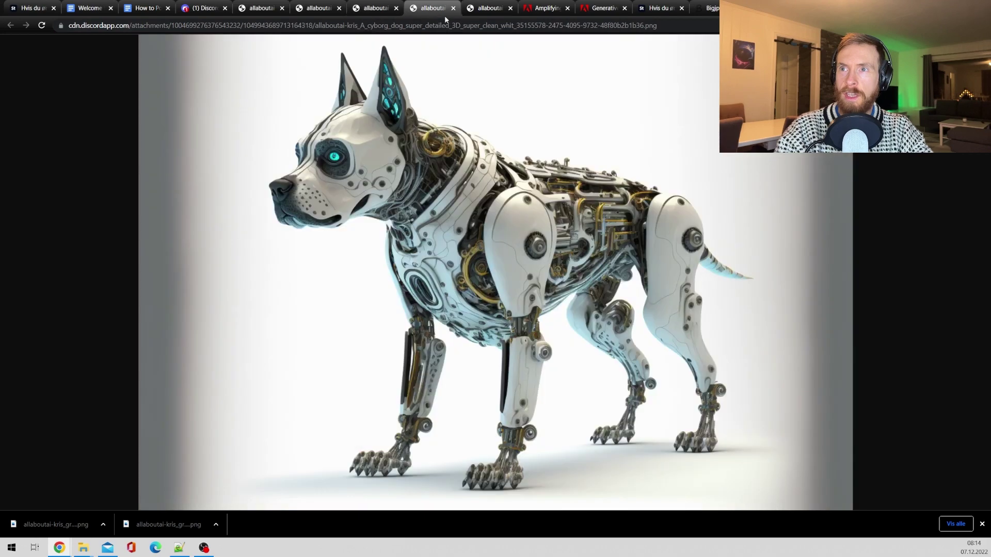
click(484, 13)
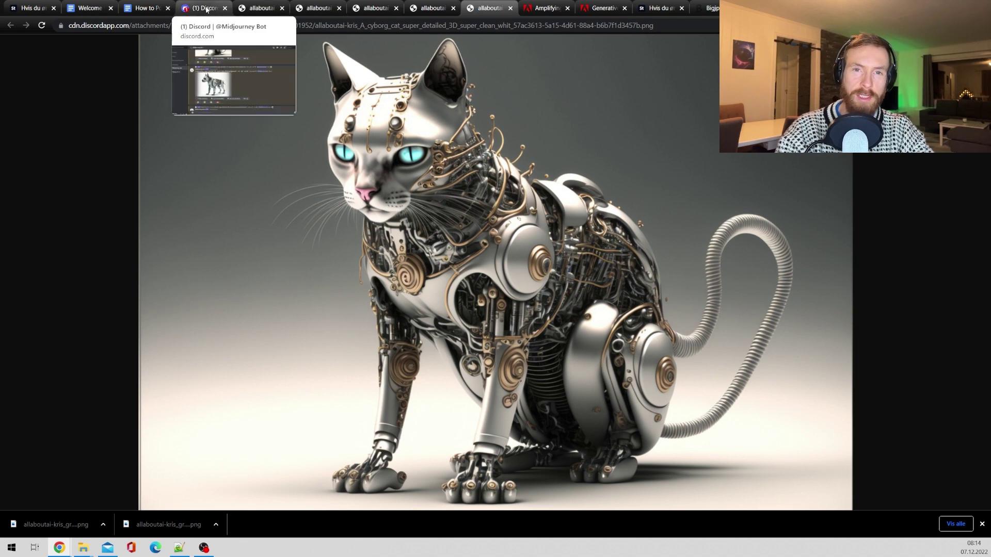
click(708, 8)
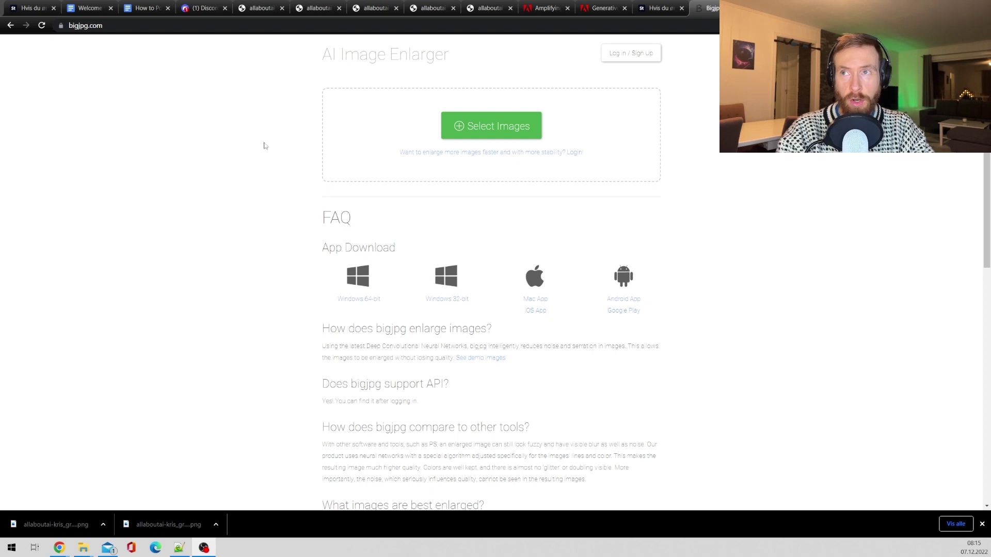
Enlarge the cyborg cat PNG 4x in bigjpg and download the result
click(473, 137)
click(395, 232)
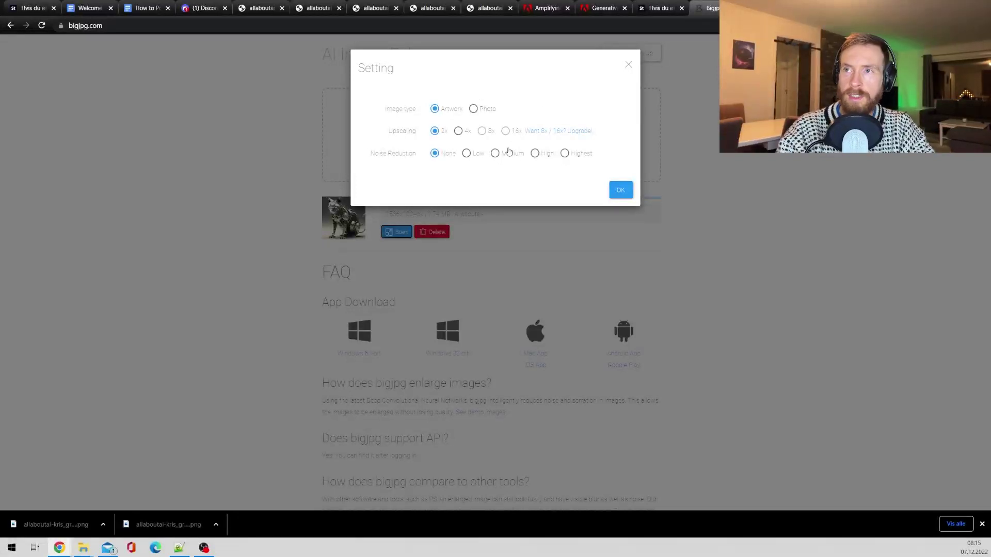
key(ctrl+plus)
key(ctrl+plus)
key(ctrl+plus)
key(ctrl+plus)
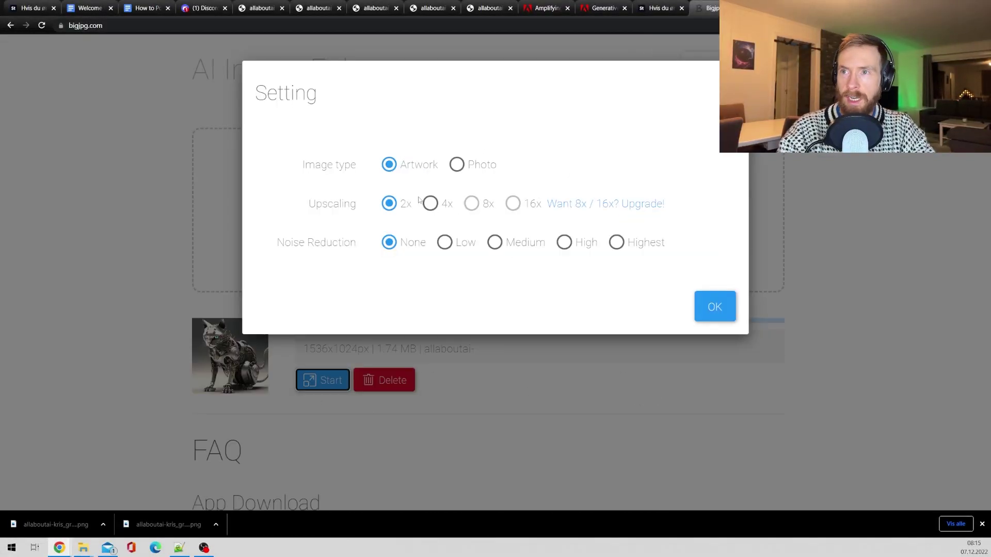
click(432, 217)
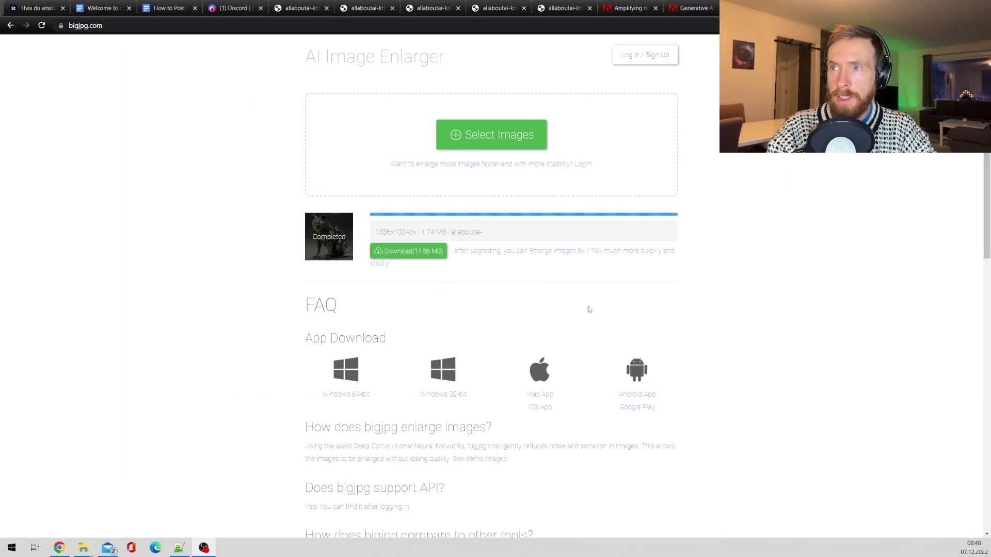
click(406, 253)
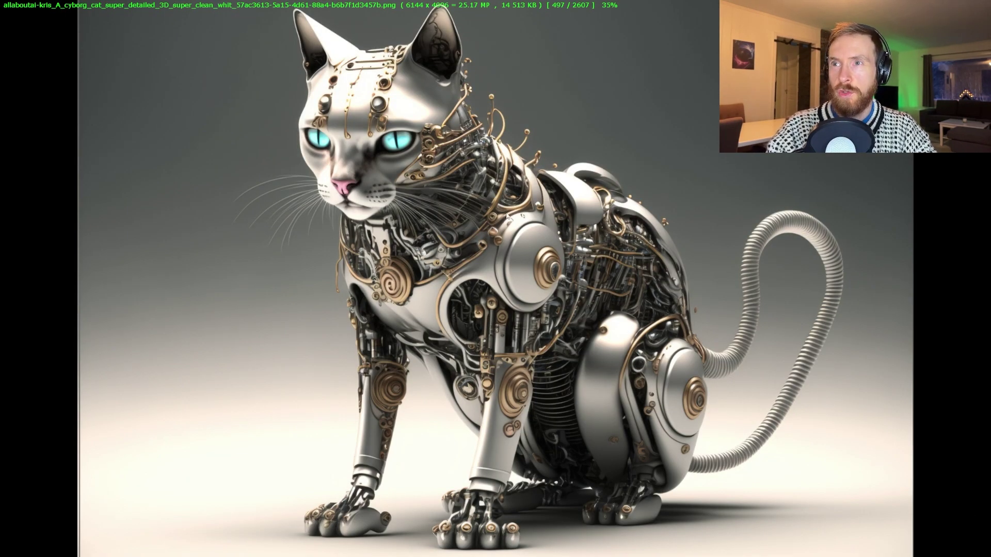
Save the upscaled cat image as a JPEG named 'cyborg-cat'
right_click(471, 236)
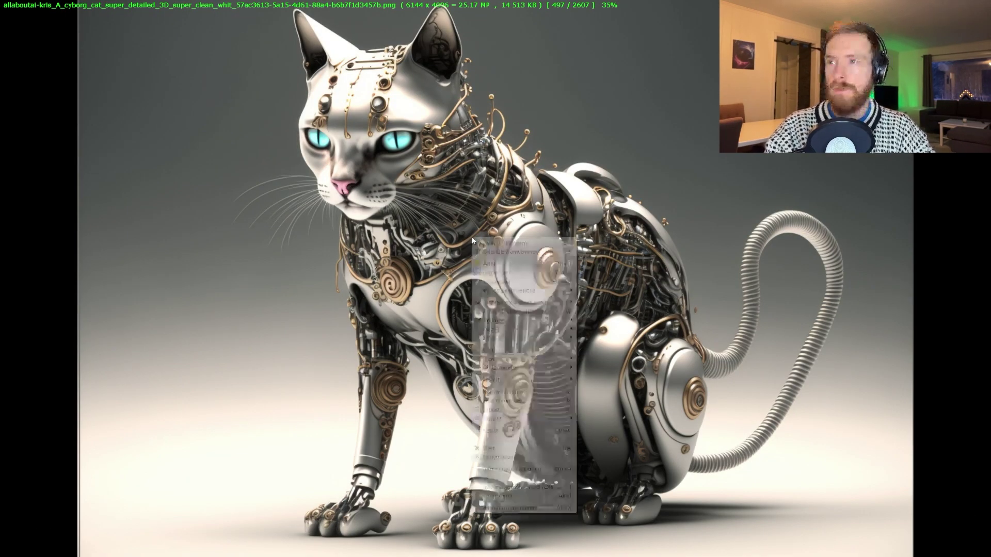
mouse_move(521, 322)
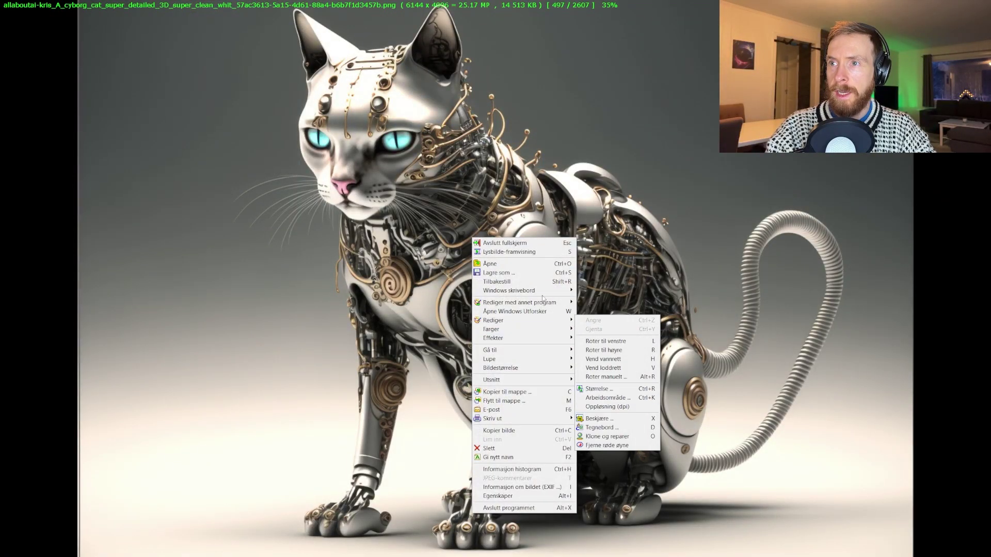
click(531, 273)
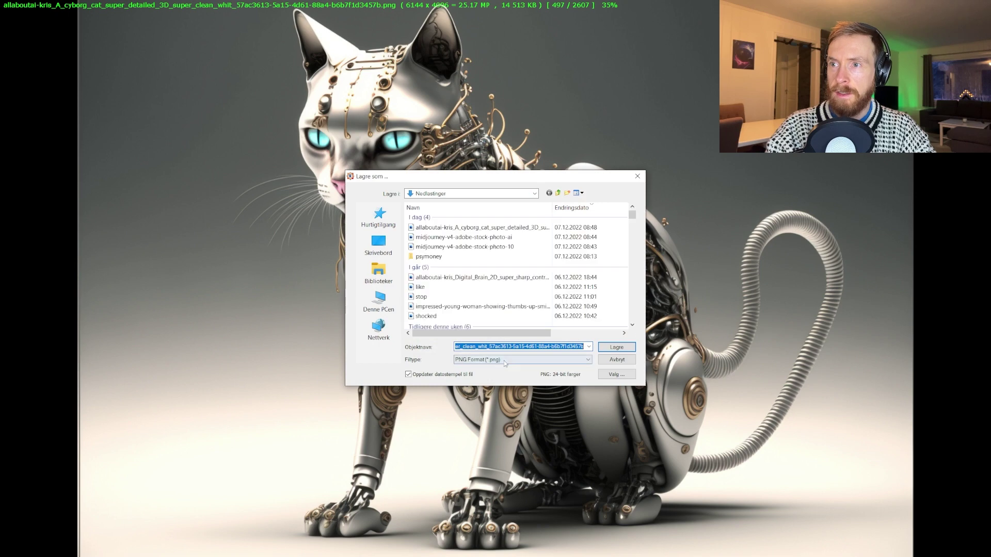
click(506, 360)
click(500, 383)
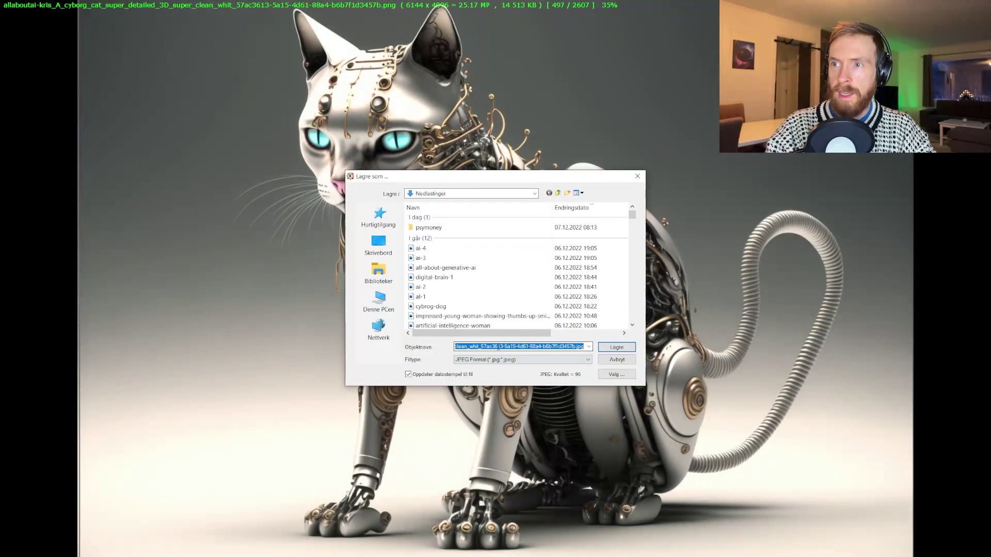
click(498, 346)
key(ctrl+a)
text(cyborg-cat)
click(616, 347)
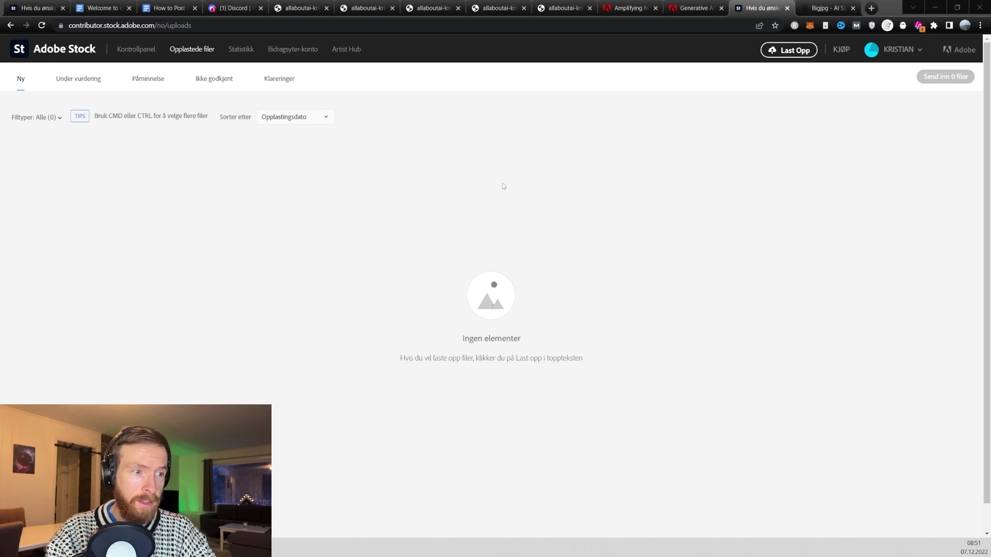
Upload the ai-cat file to Adobe Stock by dragging it from the downloads folder
click(783, 52)
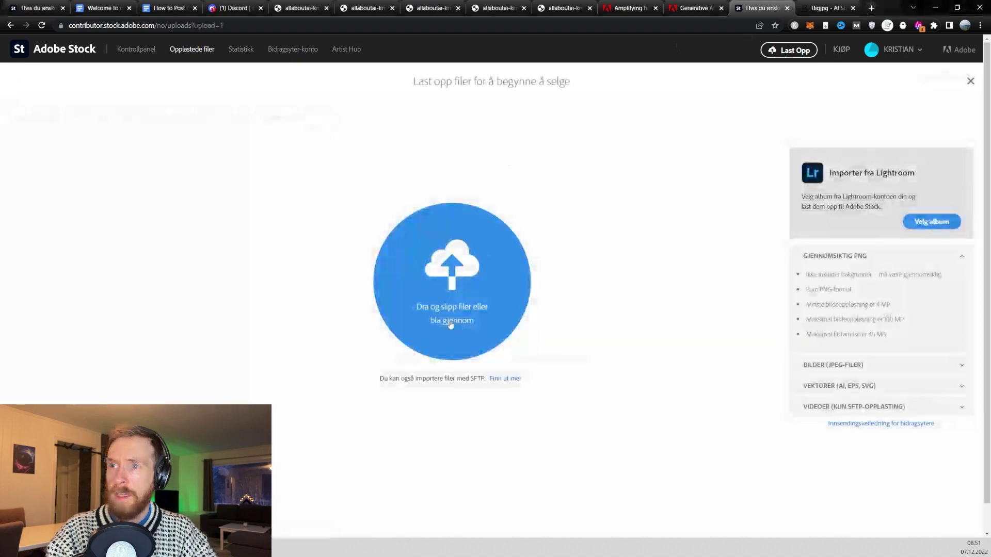
key(alt+Tab)
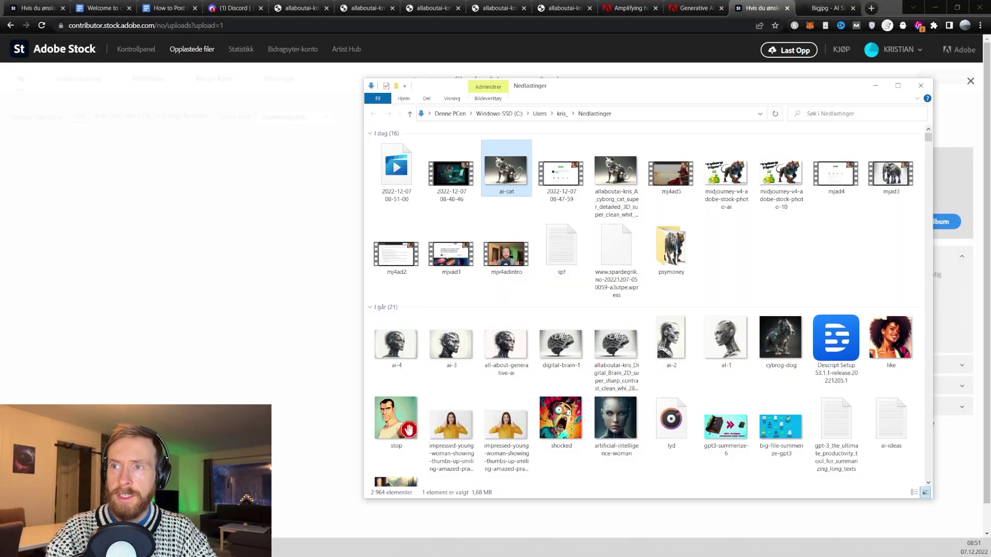
drag(506, 170, 289, 278)
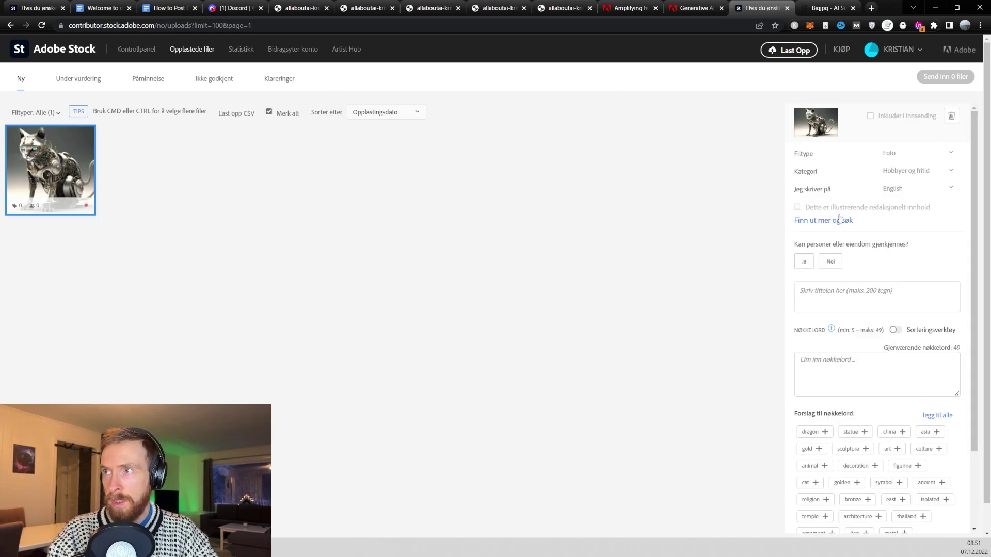
key(ctrl+plus)
key(ctrl+plus)
key(ctrl+plus)
key(ctrl+plus)
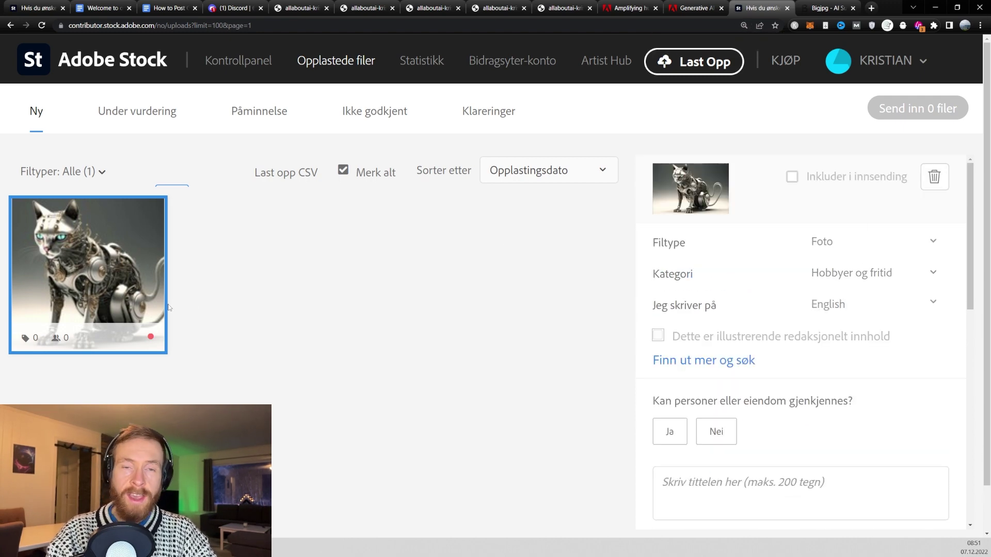
Set the file type to Illustrasjoner and the category to Teknologi
click(840, 247)
click(846, 277)
click(847, 274)
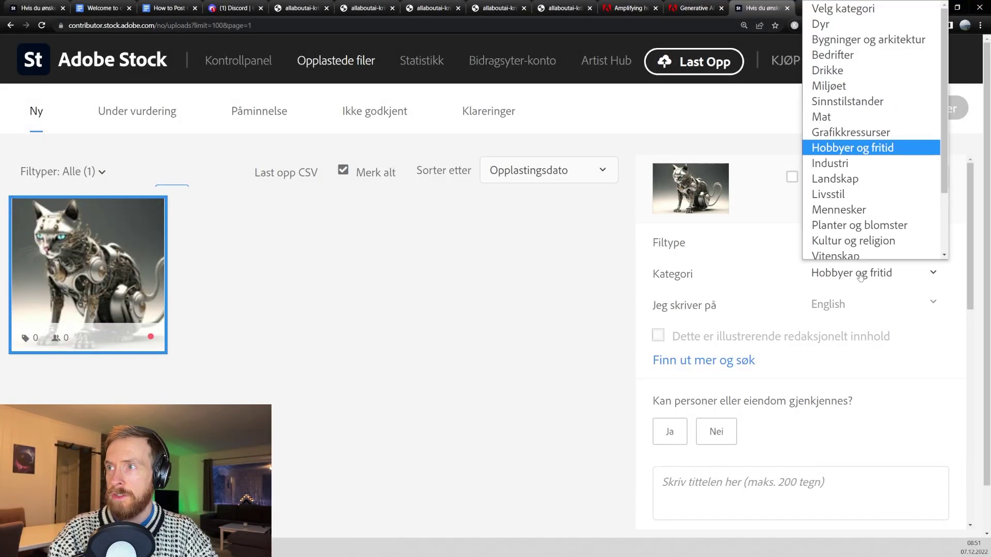
scroll(857, 207, down, 2)
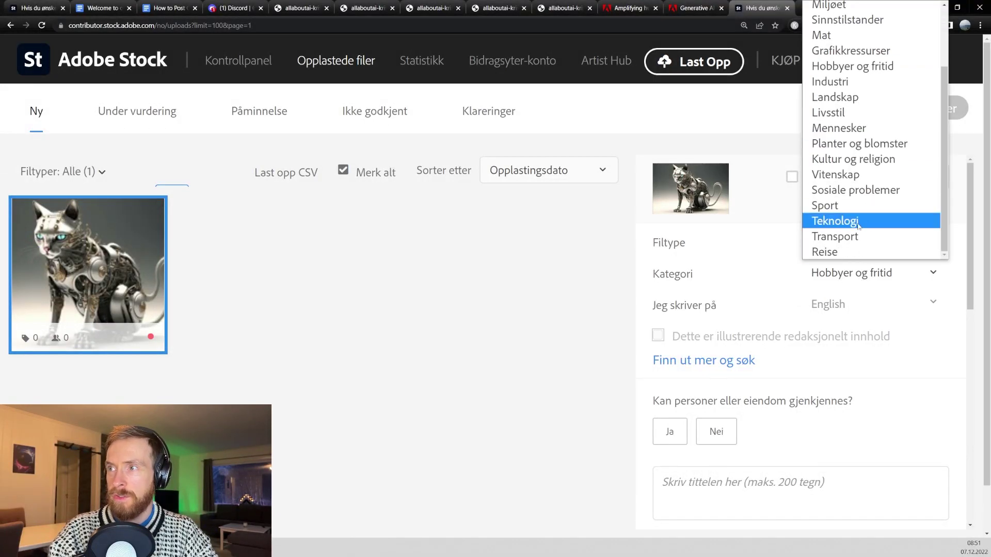
click(858, 225)
scroll(823, 278, down, 2)
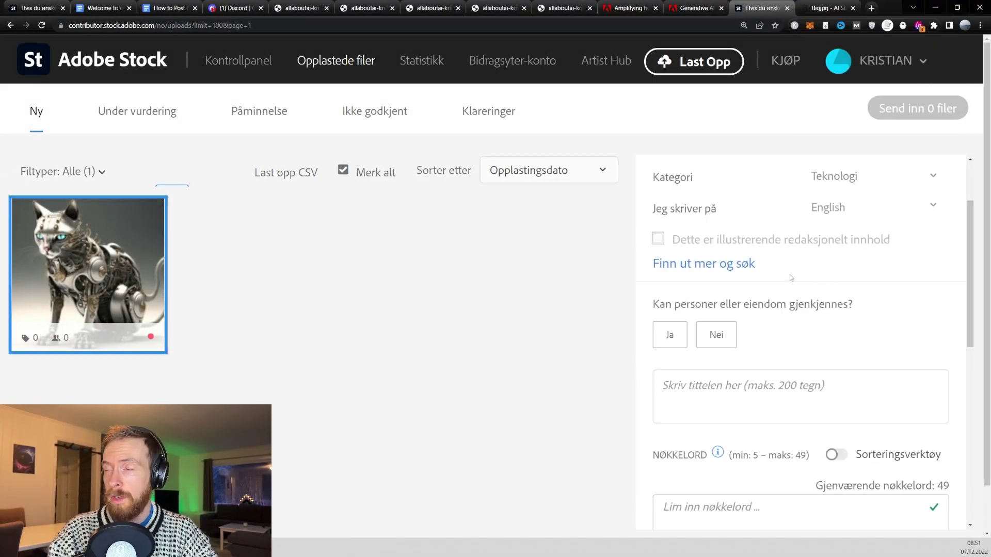
scroll(790, 277, up, 1)
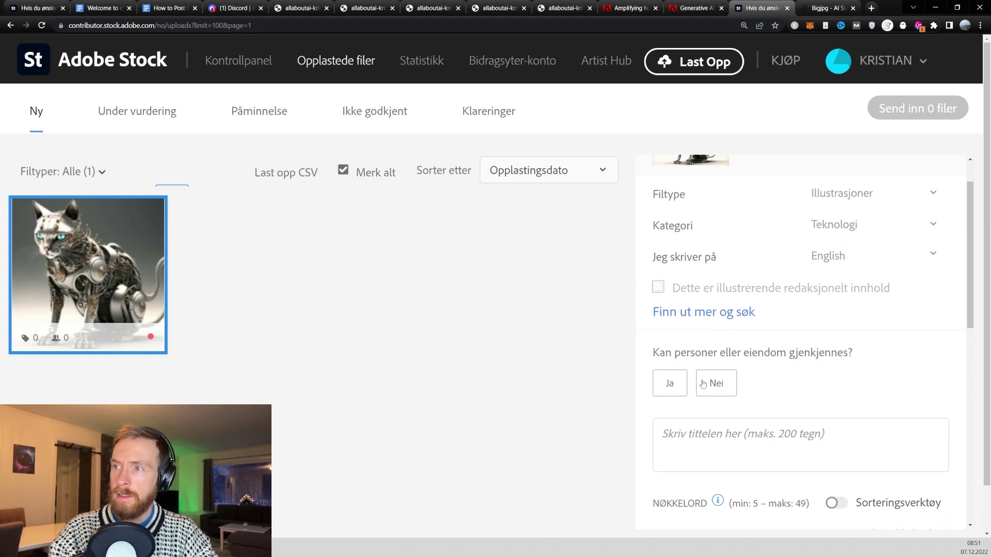
Declare no recognisable people and title it 'Cyborg cat on a white background - Generated by Generative AI'
click(722, 384)
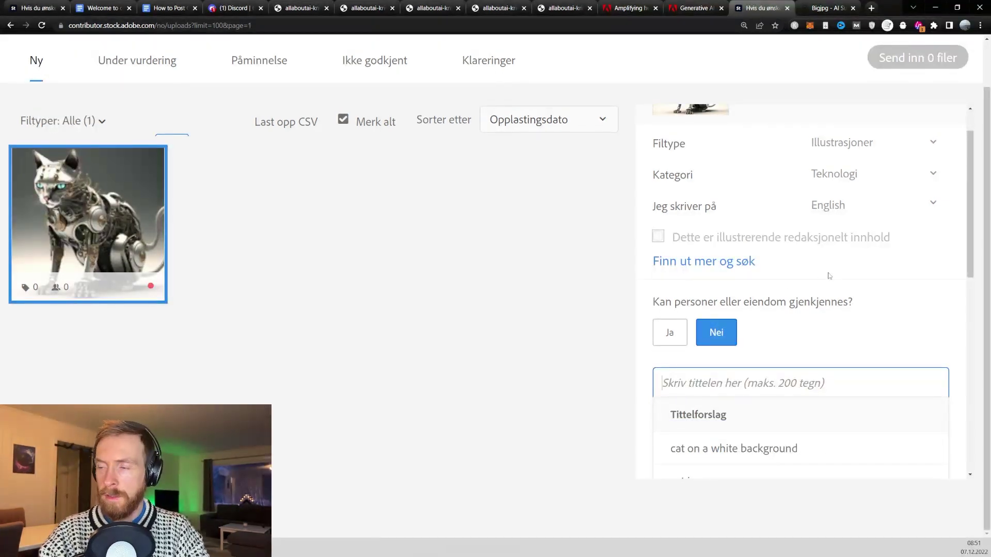
click(671, 449)
click(662, 389)
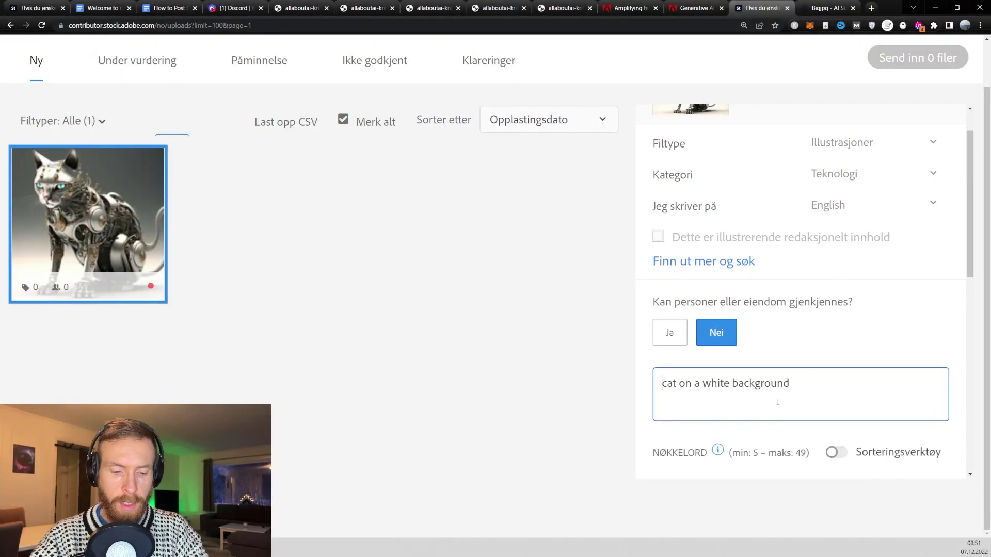
text(Cyborg cat)
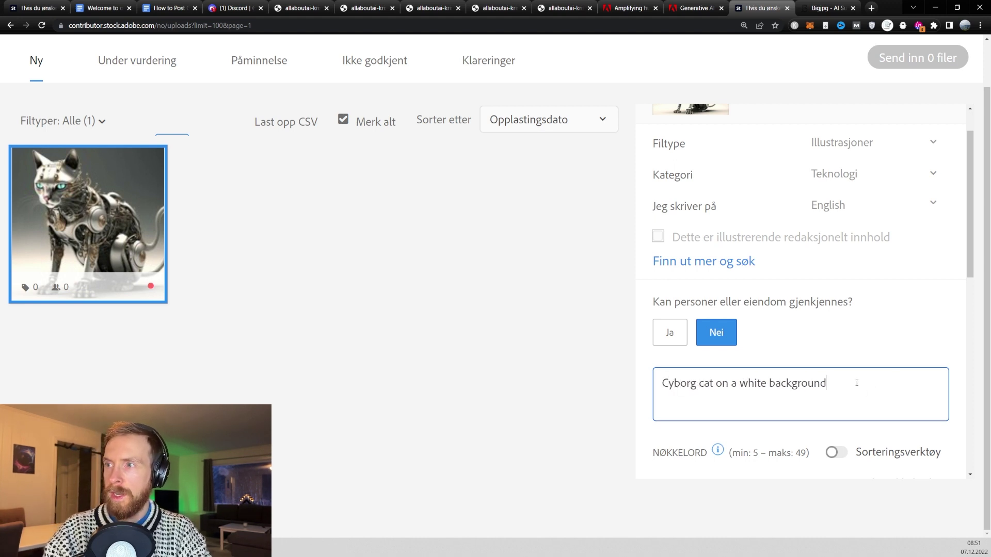
text( on a white background - Generat)
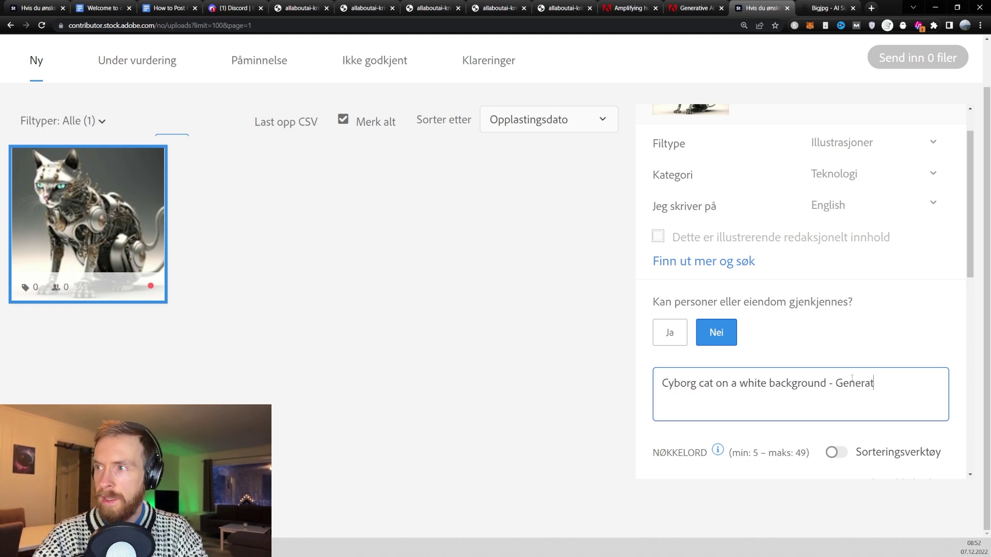
text(ed by Generative AI)
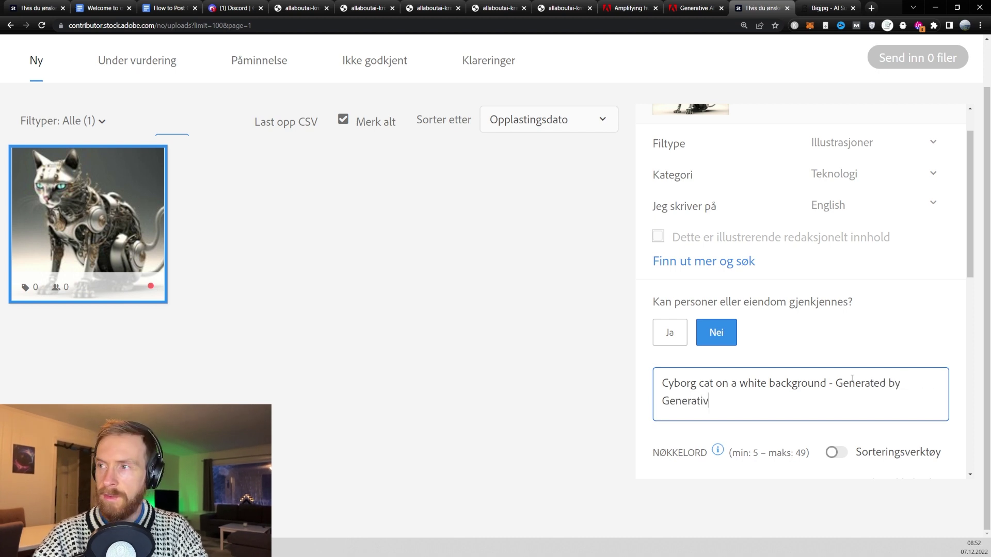
click(611, 378)
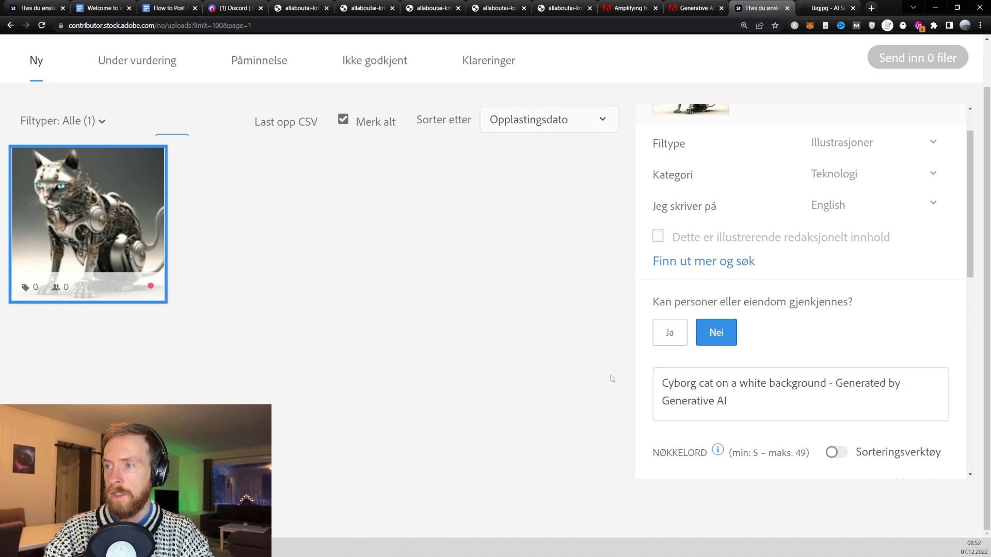
Add keywords: generative ai, generative, ai, cat, cyborg, robot animal
scroll(800, 336, down, 3)
click(706, 317)
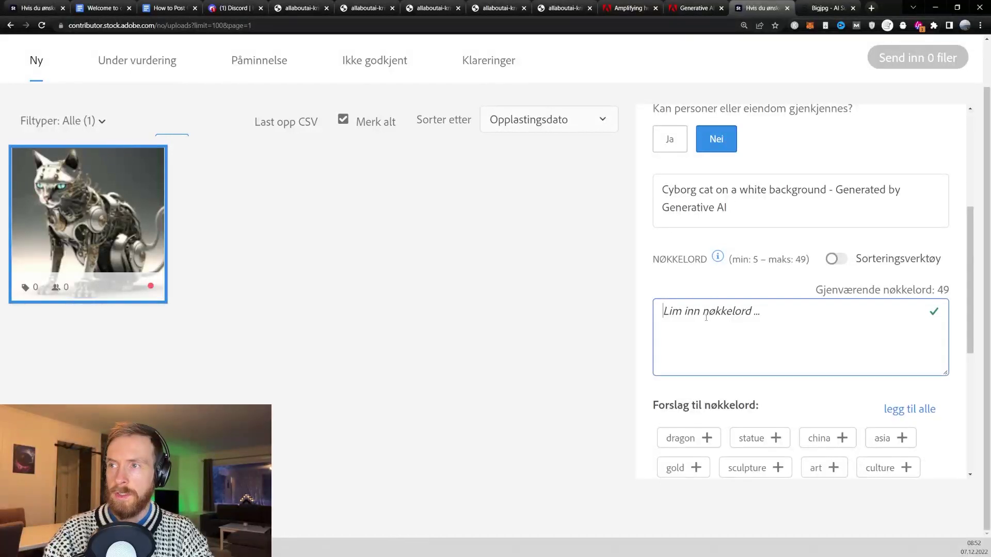
text(genera)
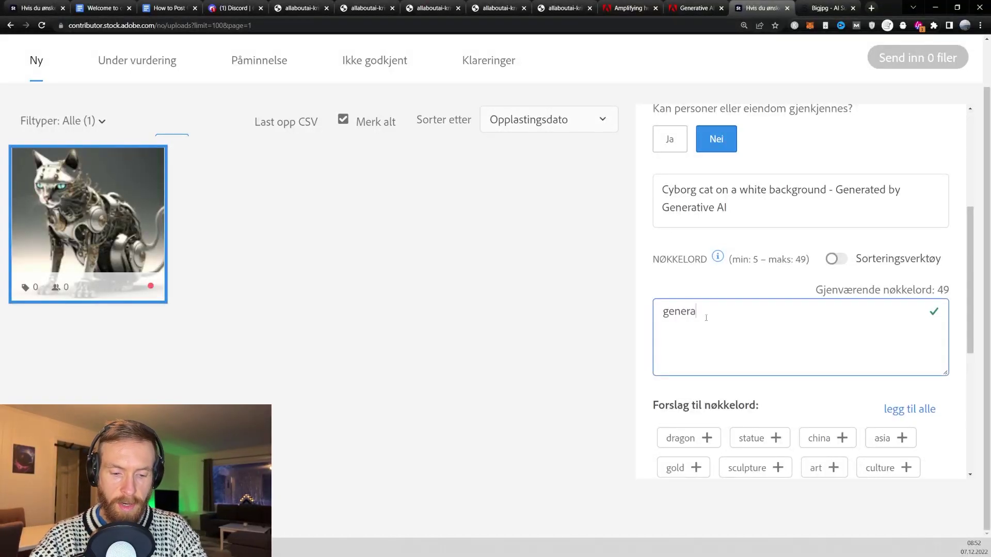
text(tive ai, gen)
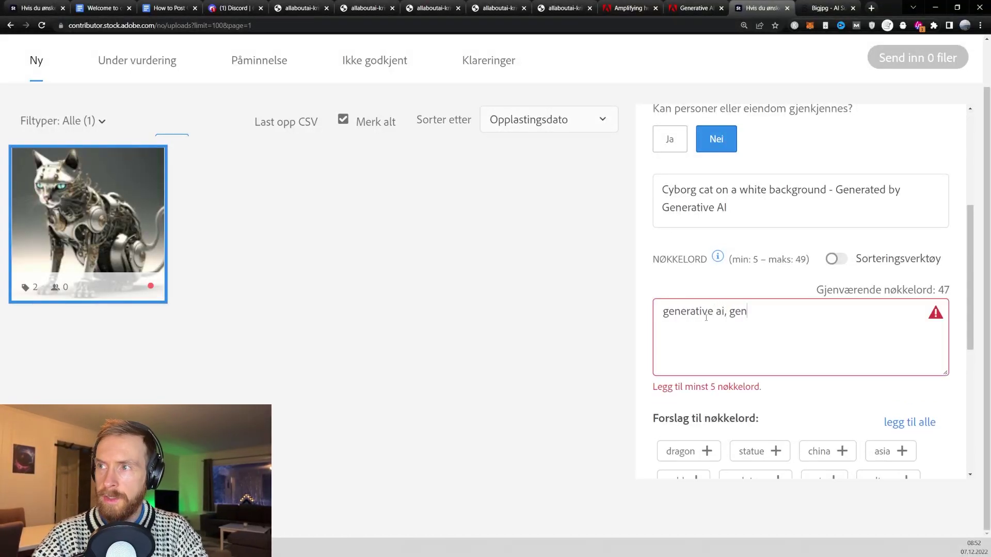
text(erative, ai,)
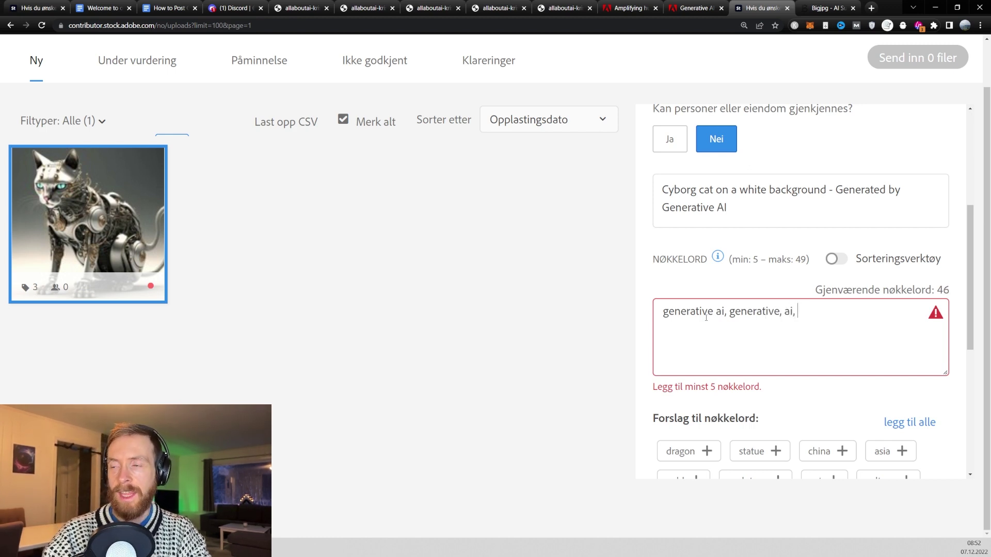
scroll(806, 316, down, 2)
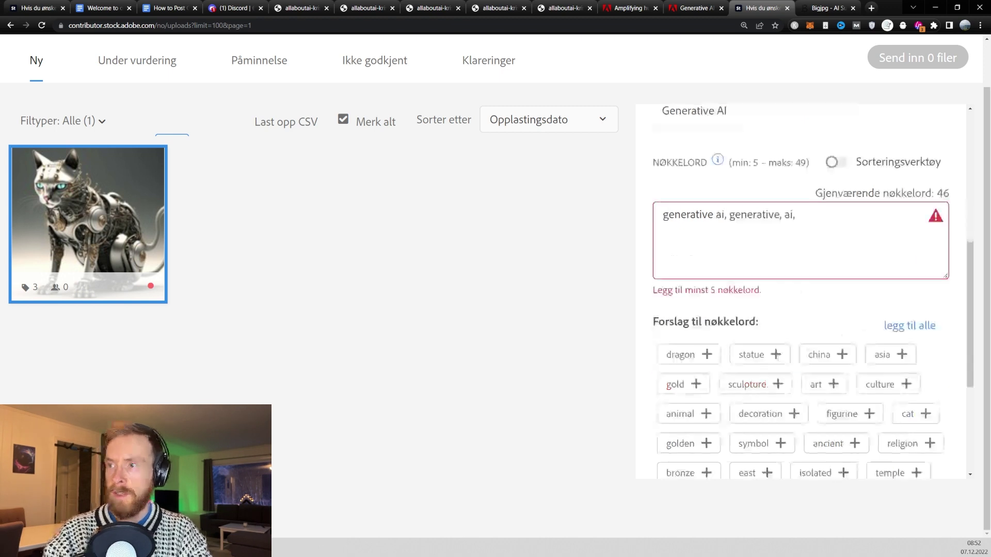
scroll(807, 317, up, 2)
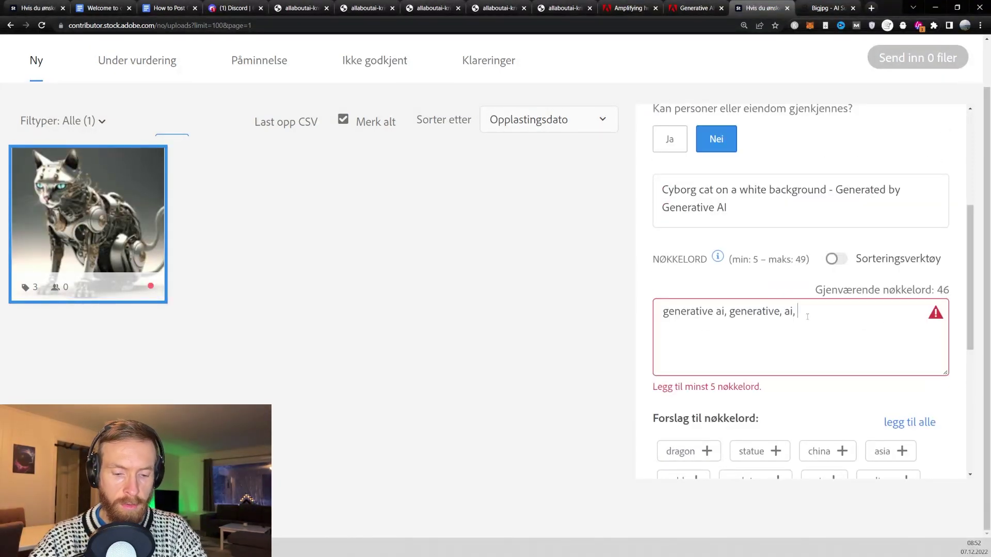
text(cat, cyborg, robot)
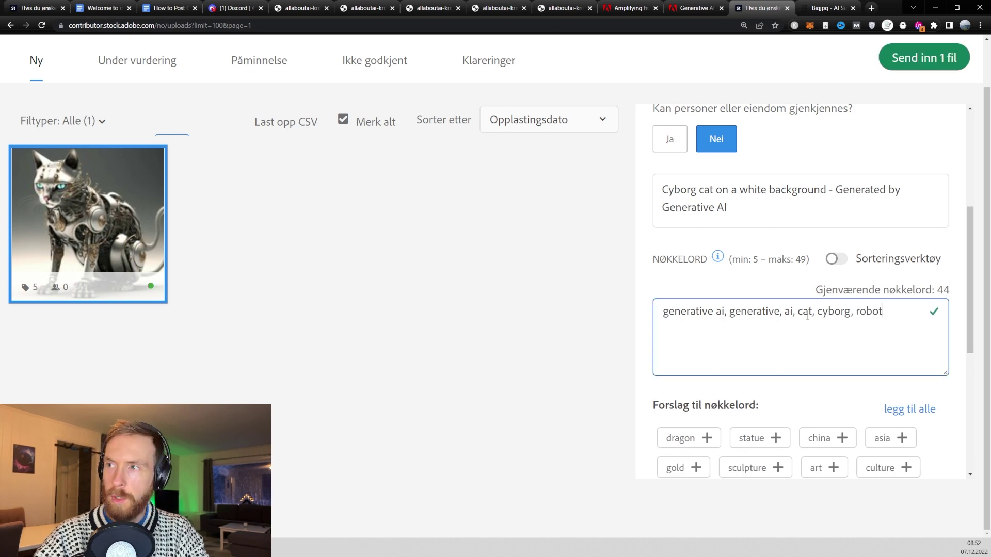
text( animal)
scroll(807, 316, down, 4)
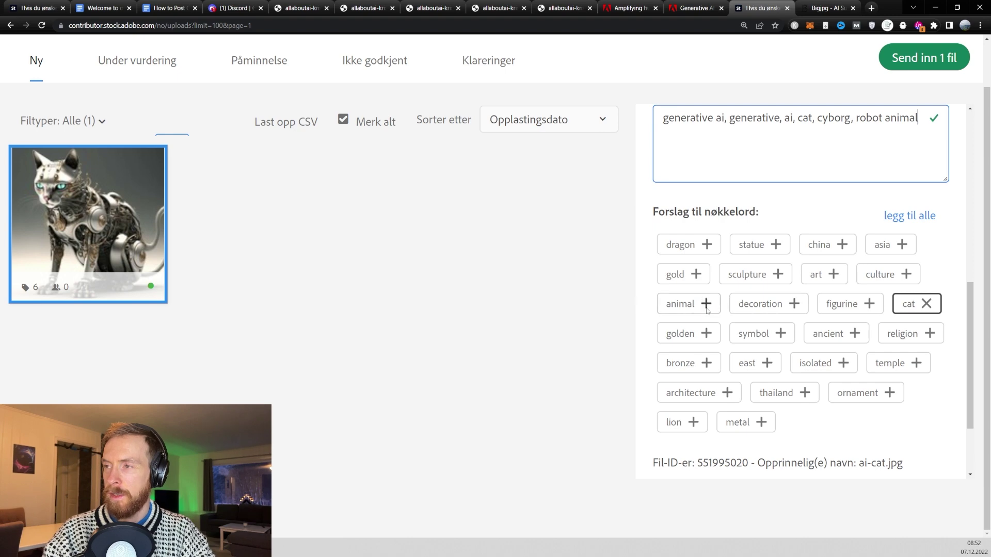
key(ctrl+minus)
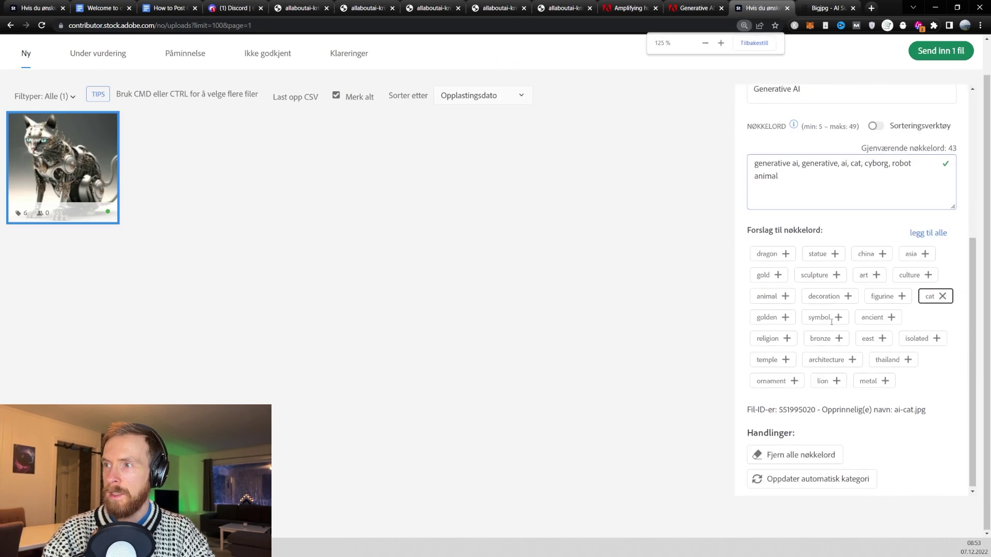
Submit the one cyborg cat file with 'Send inn 1 fil' and confirm with 'Send inn'
scroll(832, 321, up, 6)
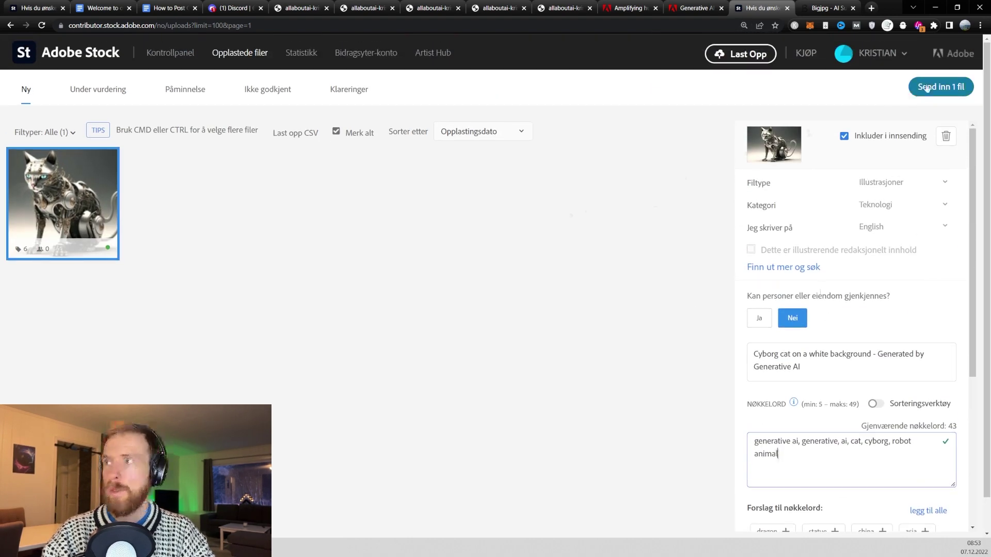
click(931, 88)
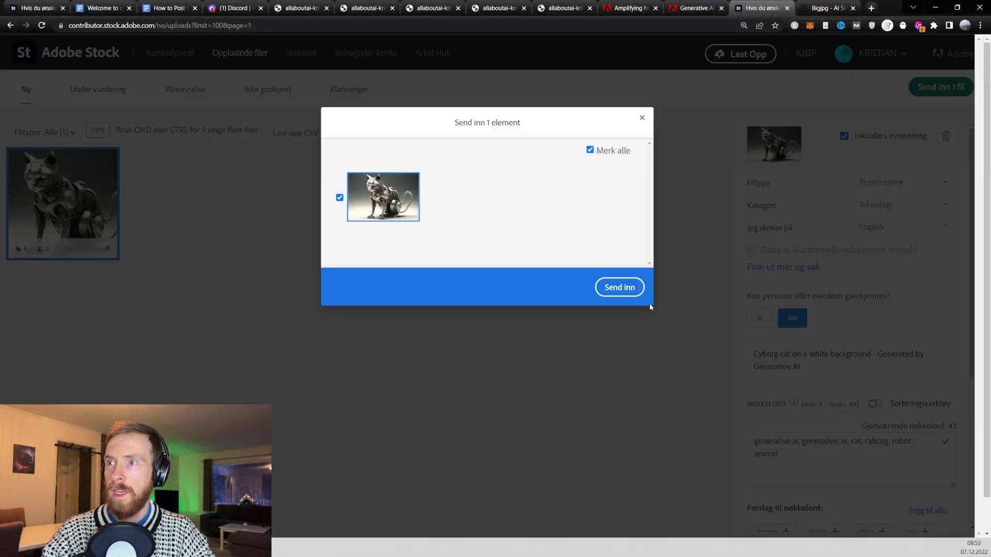
click(629, 292)
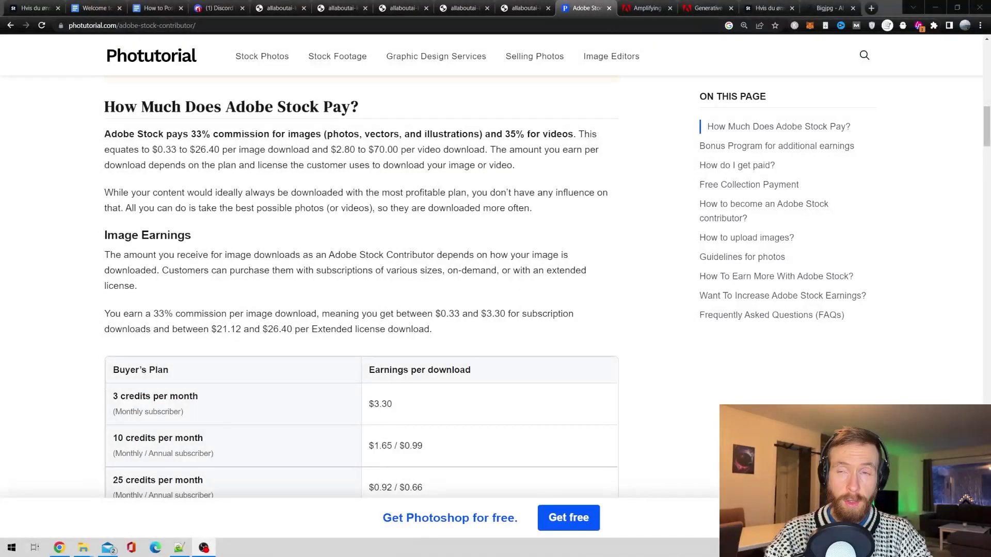
drag(105, 106, 362, 112)
drag(103, 135, 323, 135)
click(183, 160)
drag(153, 150, 222, 150)
drag(228, 150, 331, 150)
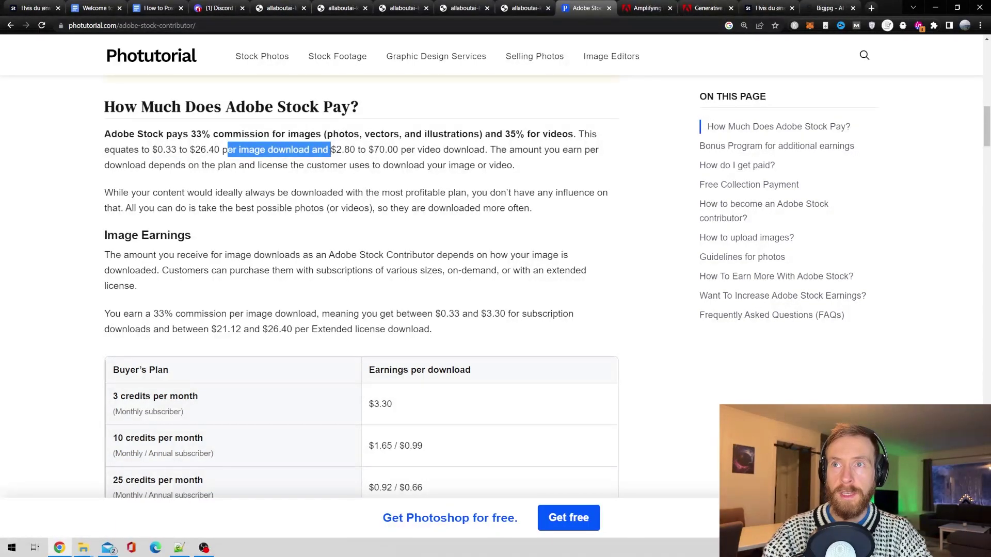
scroll(264, 218, down, 3)
scroll(385, 214, up, 1)
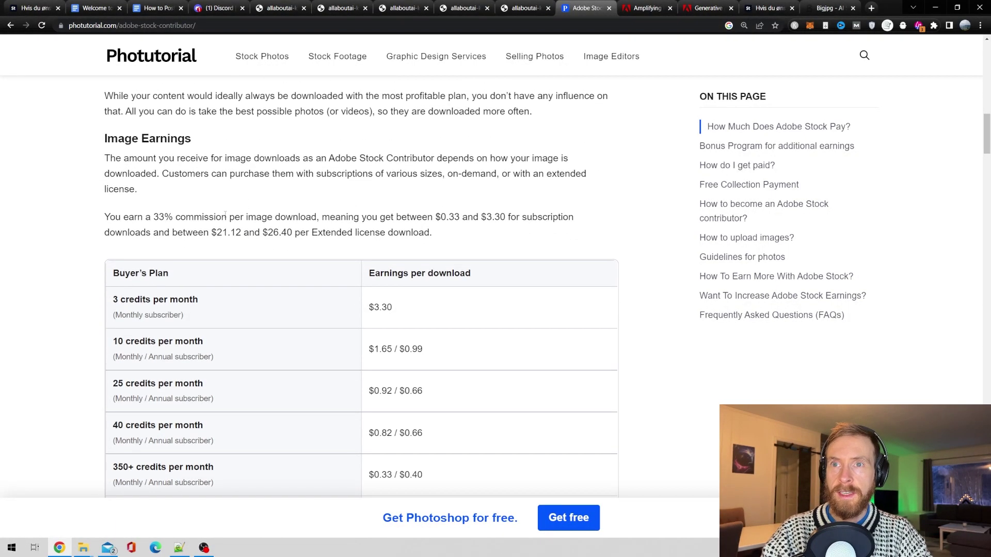
drag(110, 217, 446, 236)
click(446, 236)
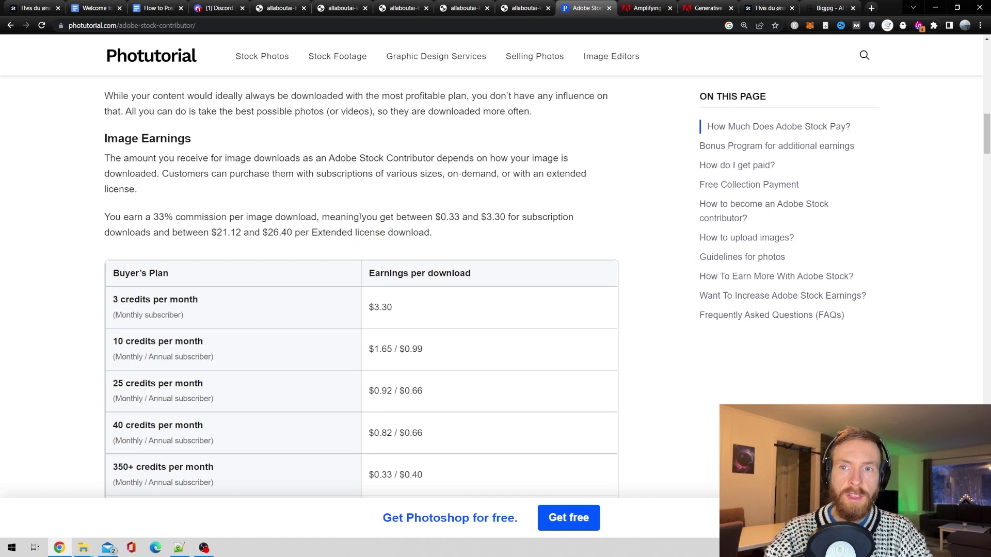